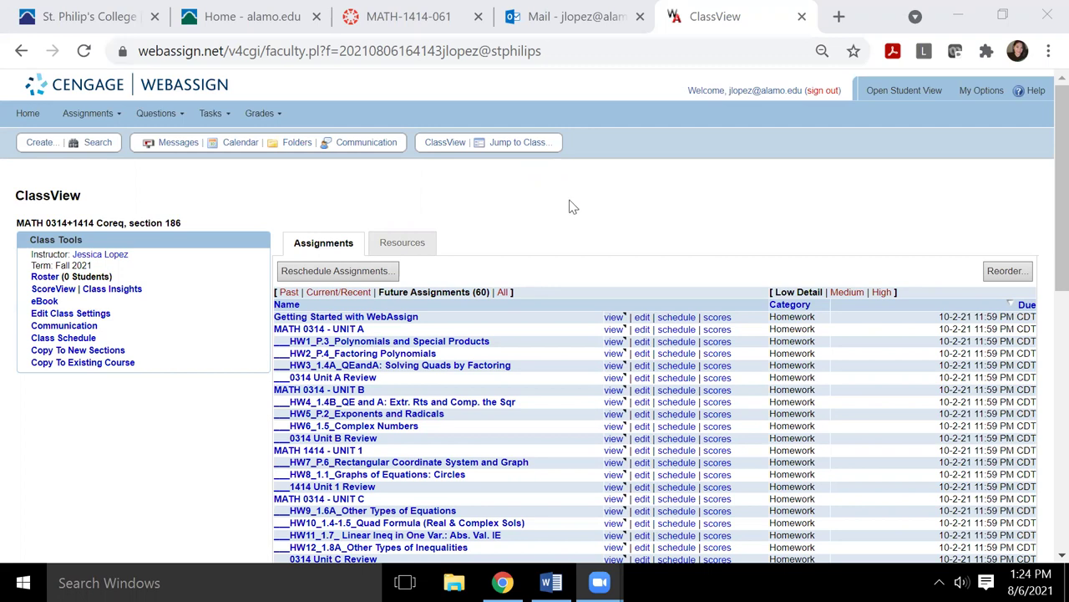
# Return to WebAssign's My Classes page and scroll to the Fall 2021 future Coreq sections 061 and 186.
pyautogui.click(23, 116)
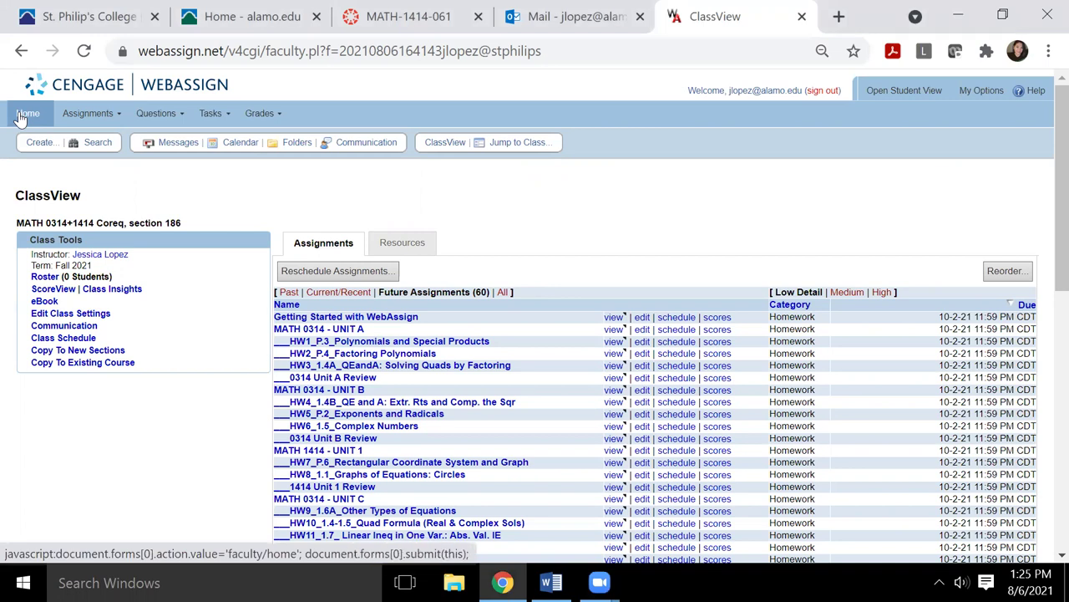
pyautogui.click(27, 119)
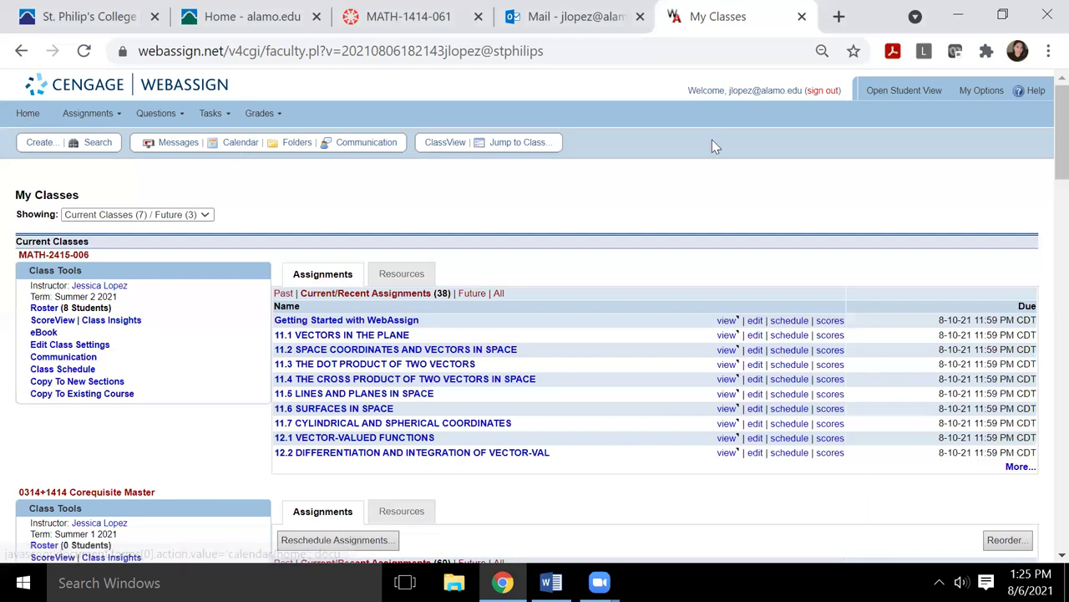
pyautogui.scroll(-6, 1047, 149)
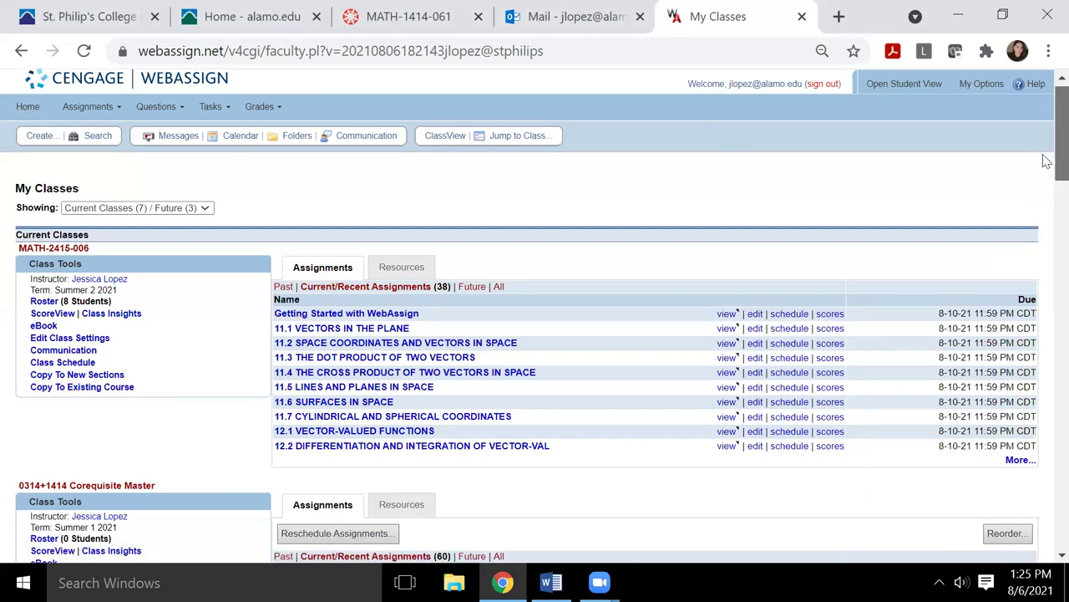
pyautogui.scroll(-2, 1047, 268)
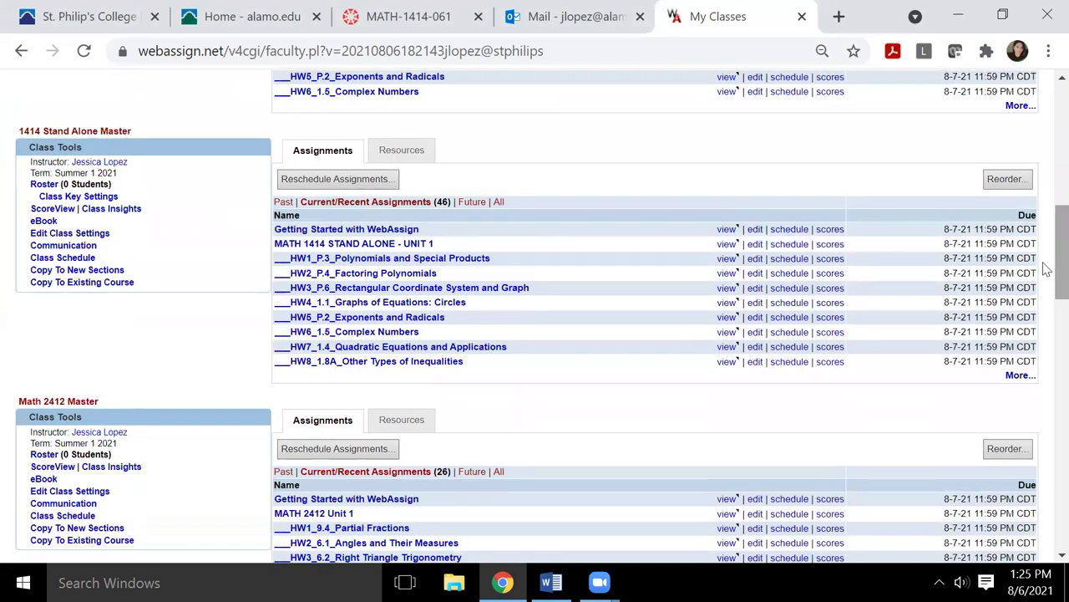
pyautogui.scroll(-5, 1047, 268)
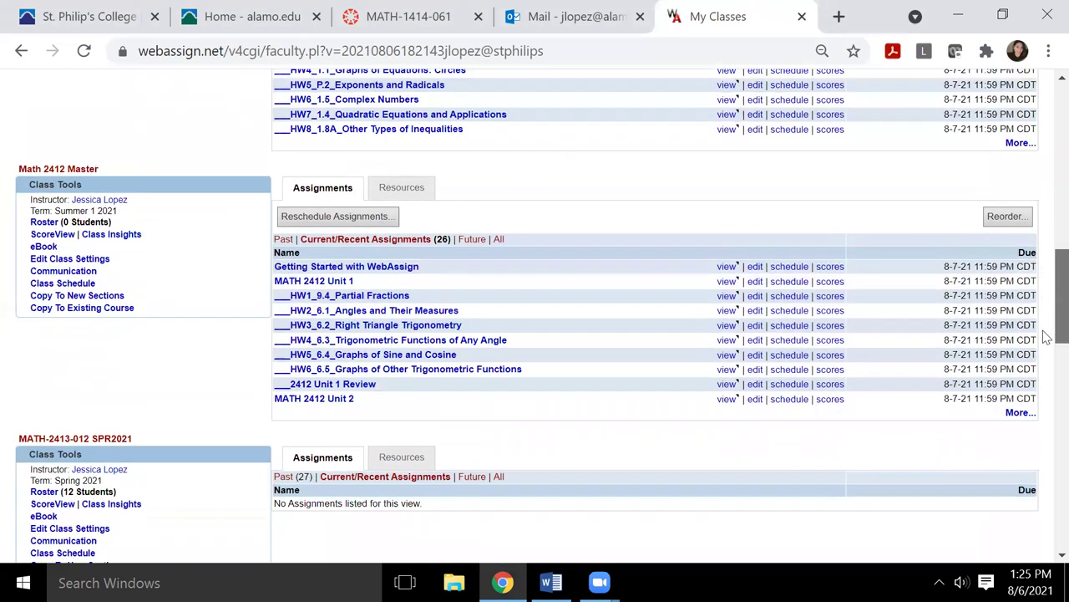
pyautogui.scroll(-7, 1046, 346)
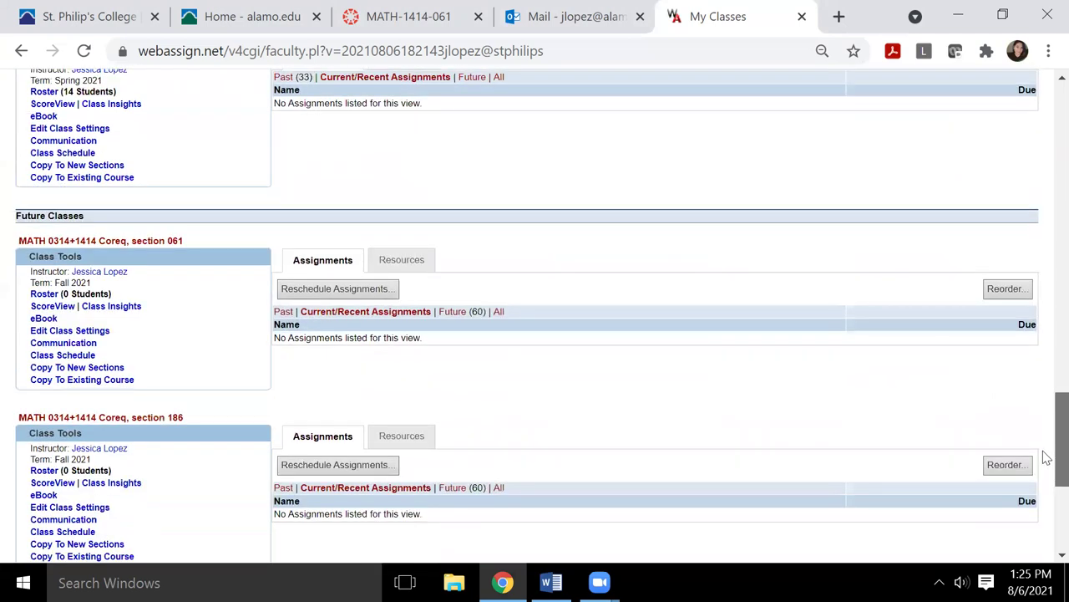
pyautogui.scroll(-2, 1047, 457)
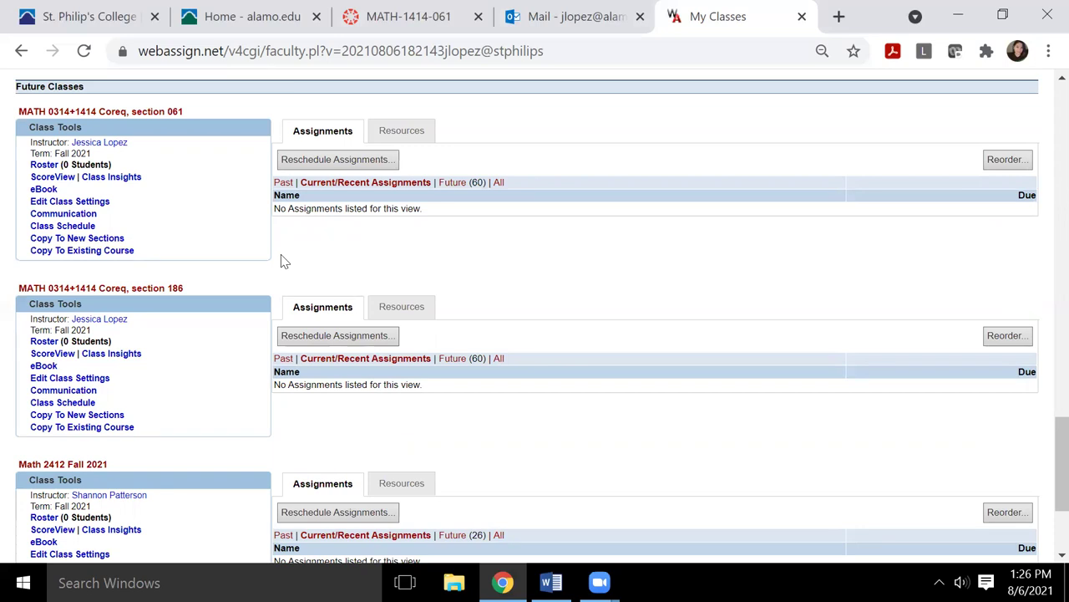
# Switch to the MATH-1414-061 Canvas course home and scroll the course navigation toward Settings.
pyautogui.click(415, 18)
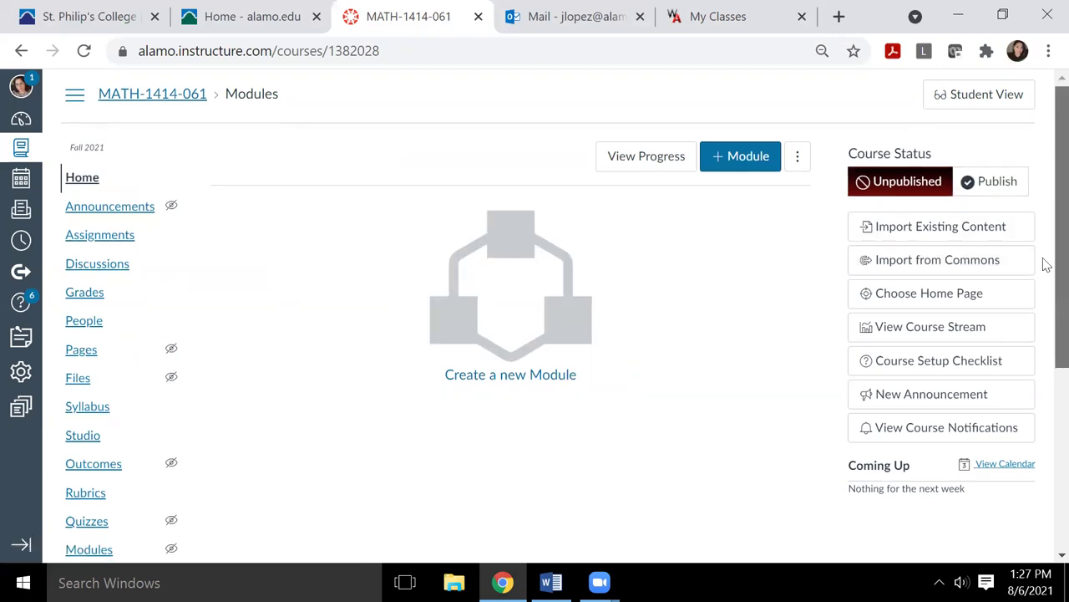
pyautogui.scroll(-4, 1044, 335)
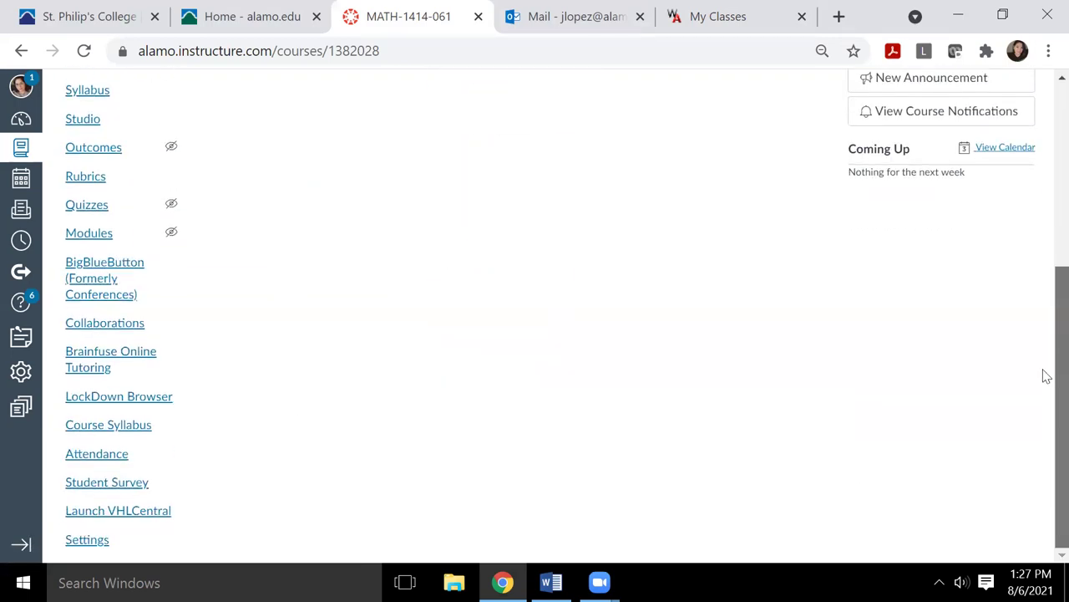
# In course Settings > Navigation, move Cengage from hidden to directly below Home and save.
pyautogui.click(84, 543)
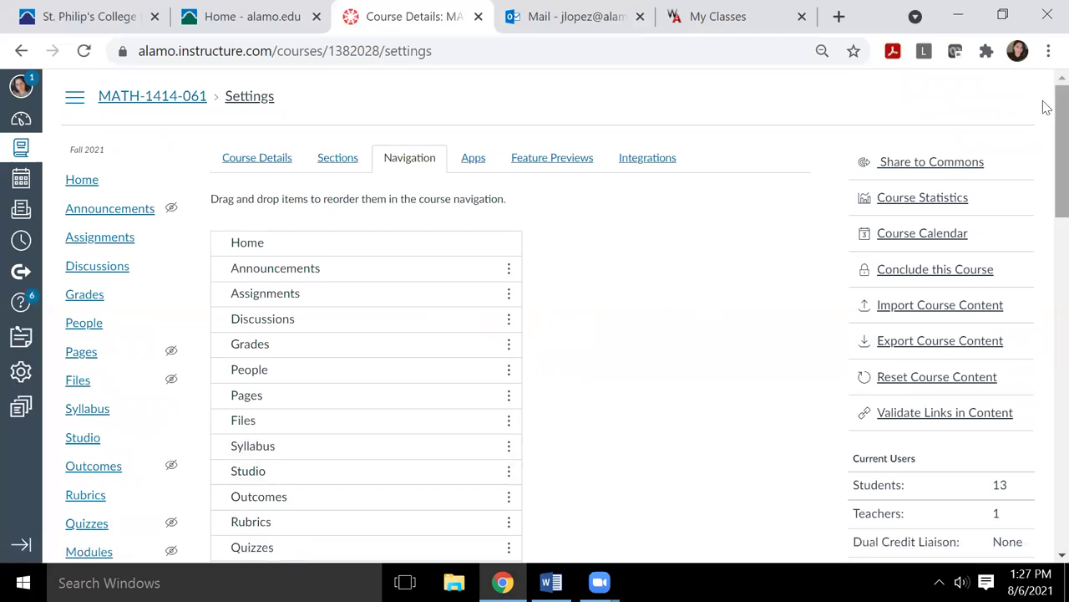
pyautogui.scroll(-7, 1044, 215)
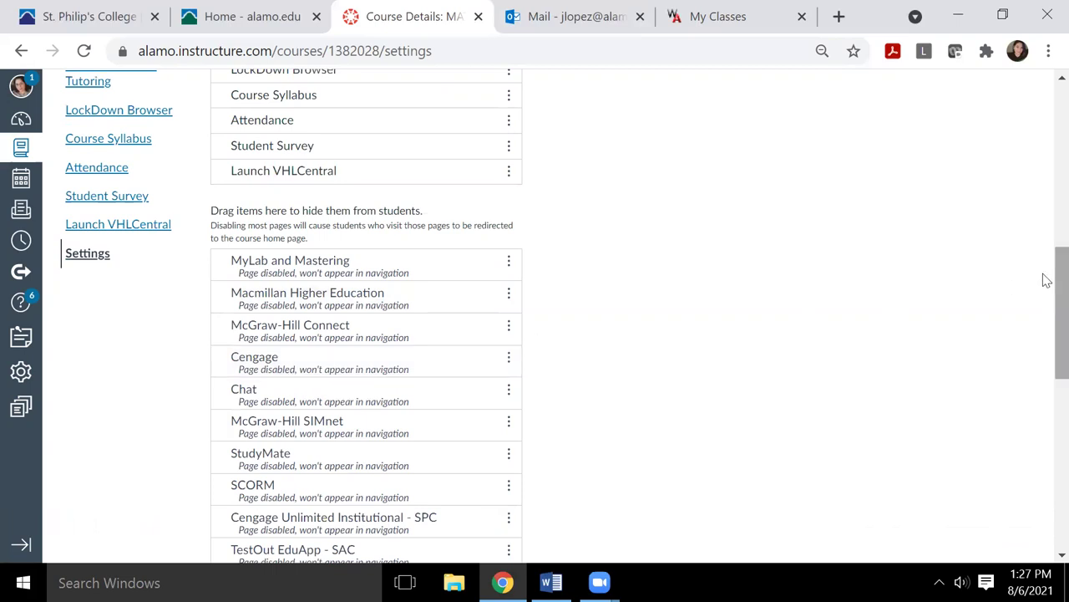
pyautogui.scroll(-2, 1047, 365)
pyautogui.scroll(-5, 1047, 365)
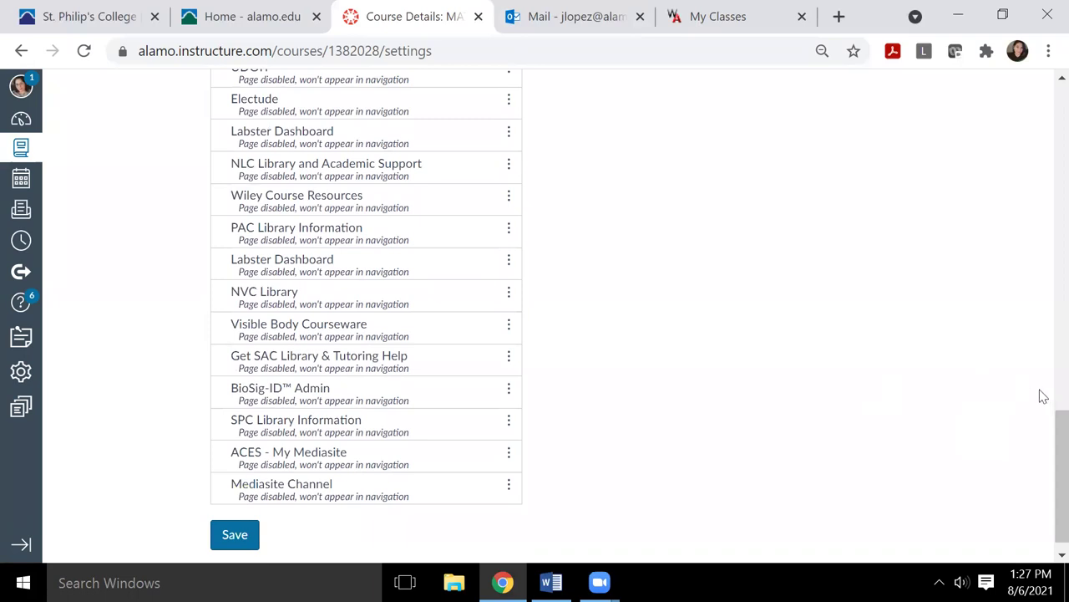
pyautogui.scroll(4, 1044, 393)
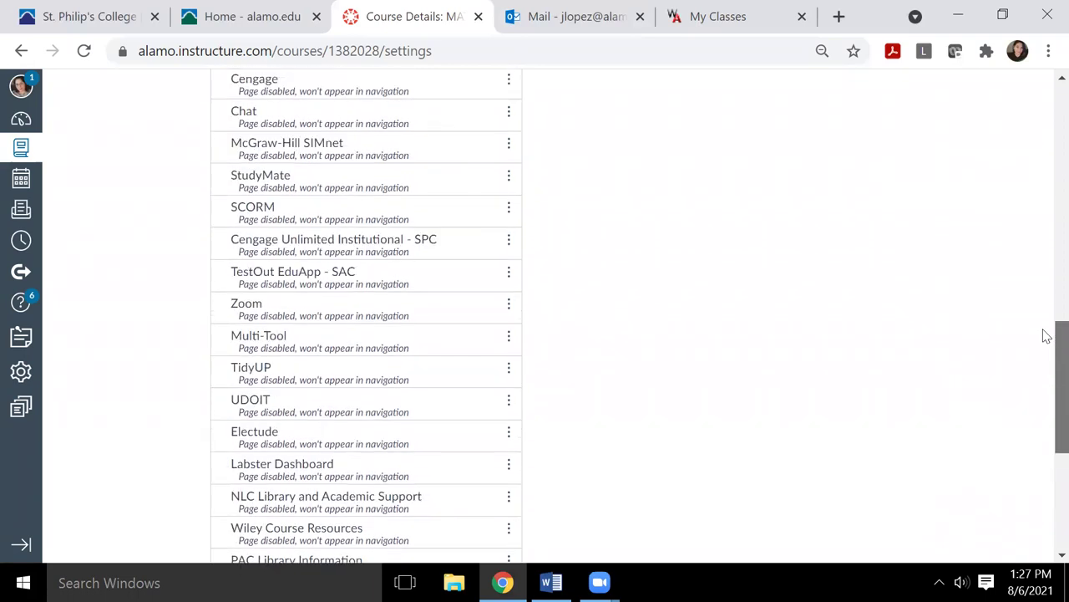
pyautogui.scroll(2, 1044, 309)
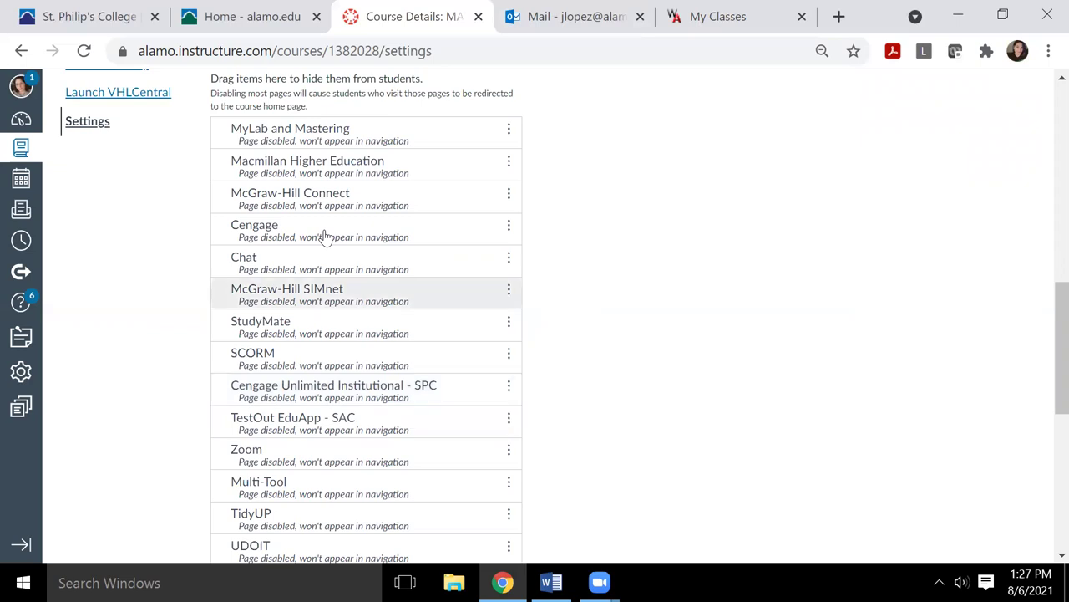
pyautogui.moveTo(326, 239); pyautogui.dragTo(326, 142)
pyautogui.moveTo(326, 46); pyautogui.dragTo(283, 265)
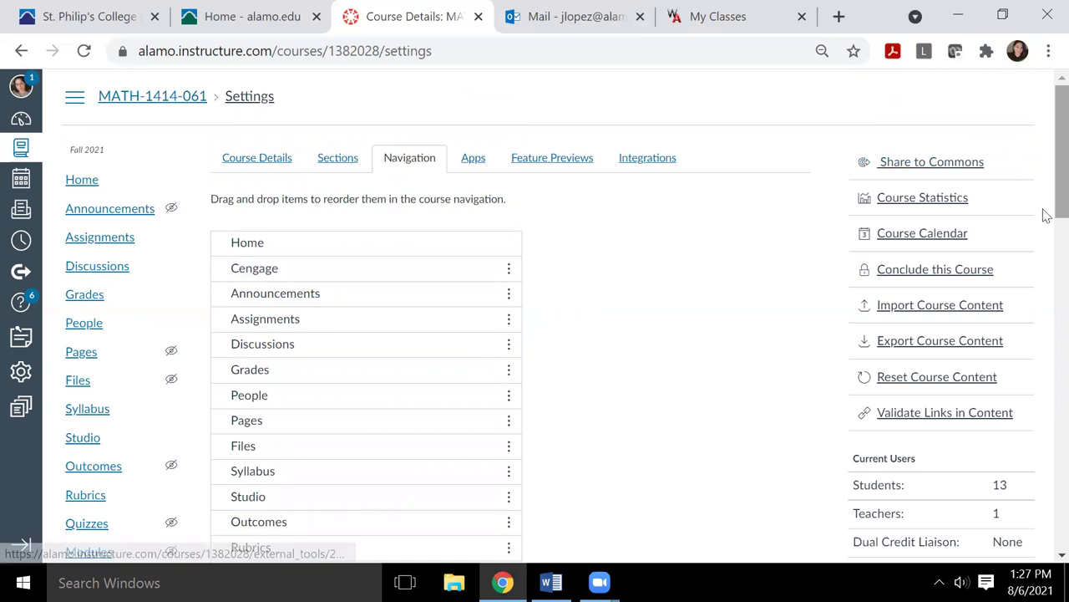
pyautogui.scroll(-10, 1046, 401)
pyautogui.scroll(-2, 1046, 530)
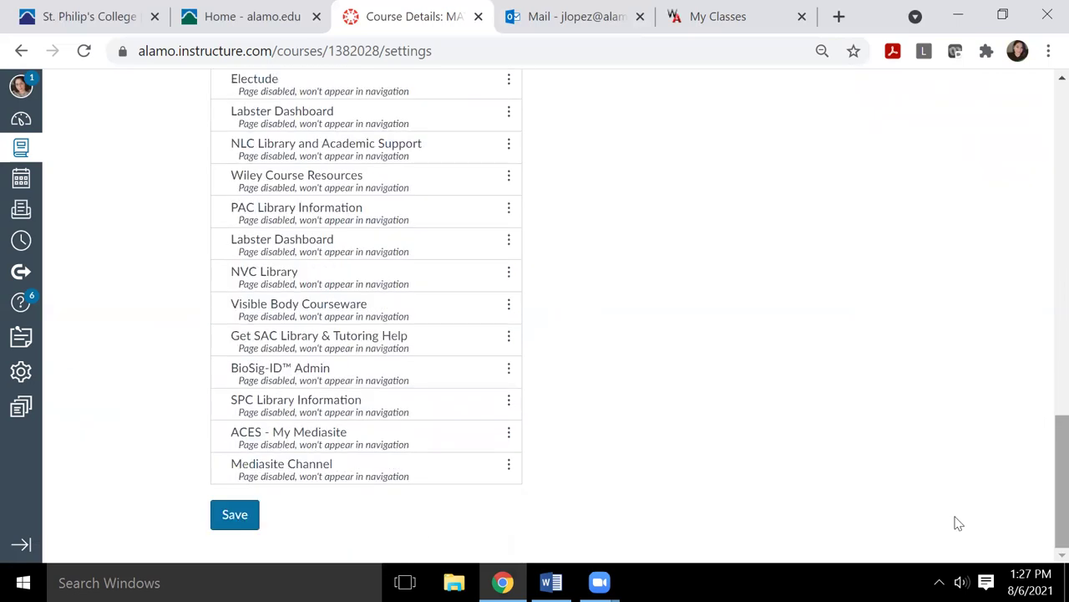
pyautogui.click(237, 519)
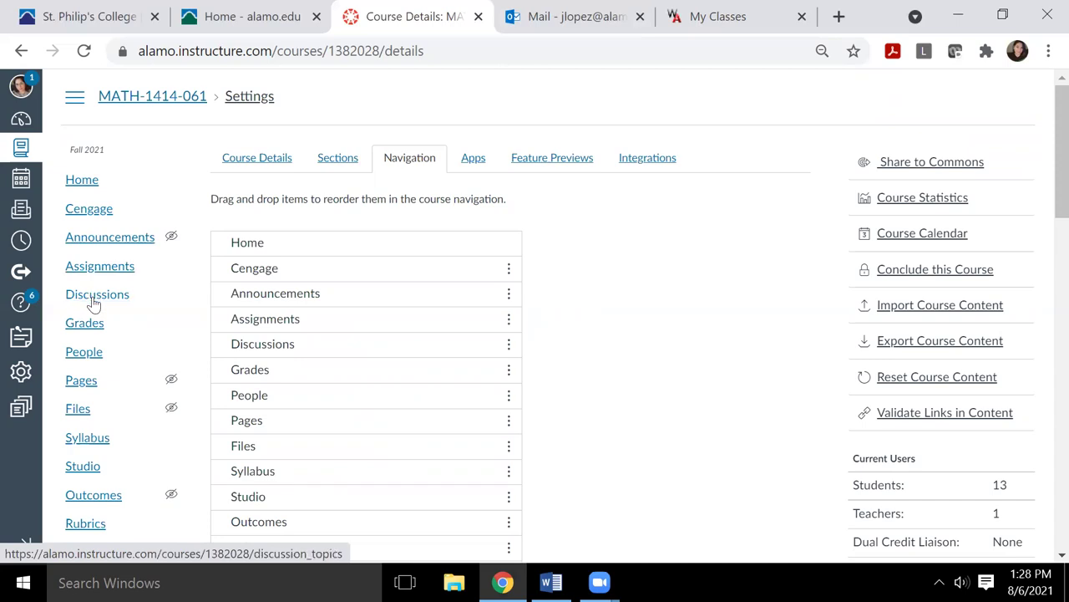
# Open the course's Cengage page and start adding a homework platform.
pyautogui.click(86, 216)
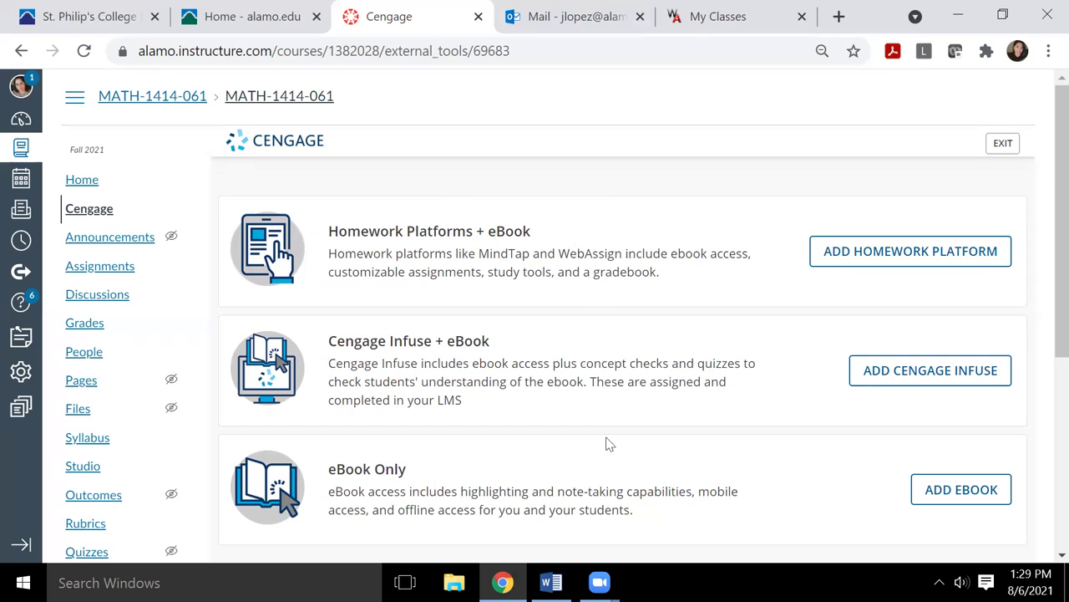
pyautogui.click(886, 262)
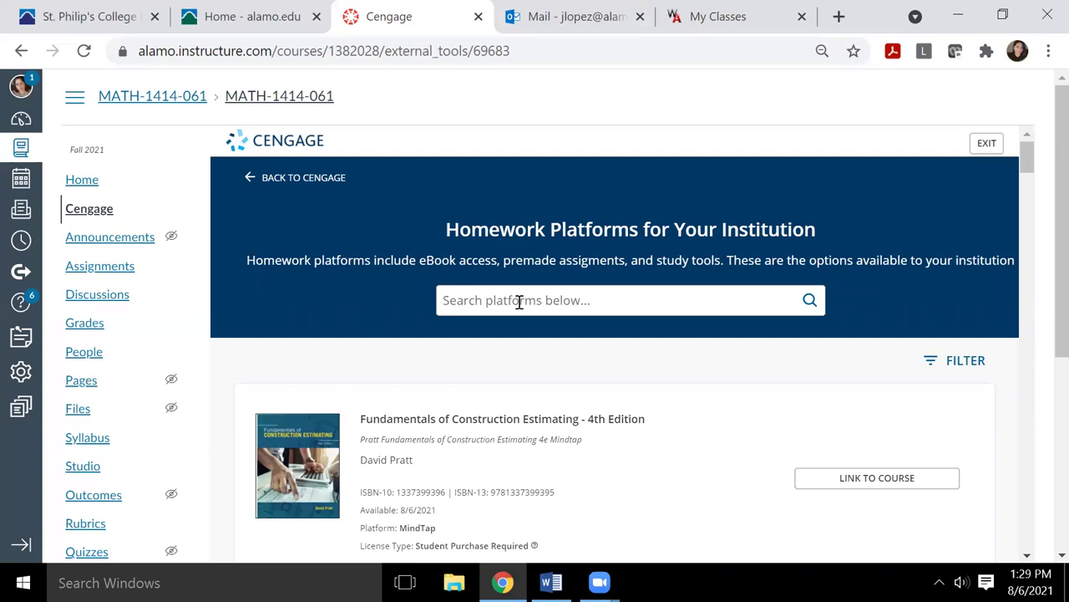
# Search the Cengage catalog for 'Larson' and locate the WebAssign Algebra & Trigonometry 10th Edition result.
pyautogui.click(490, 303)
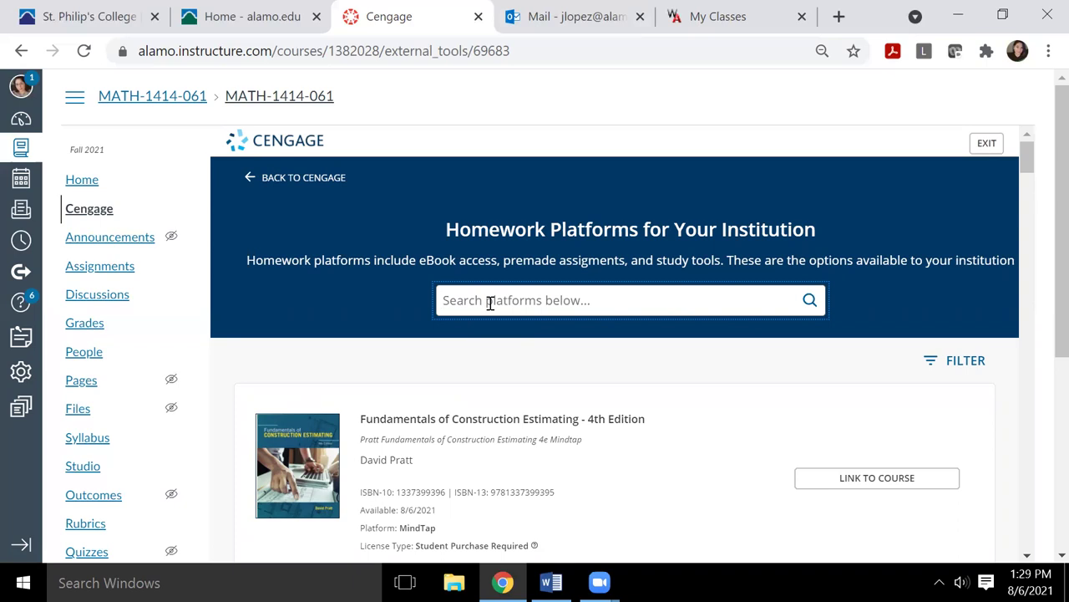
pyautogui.write('Larson')
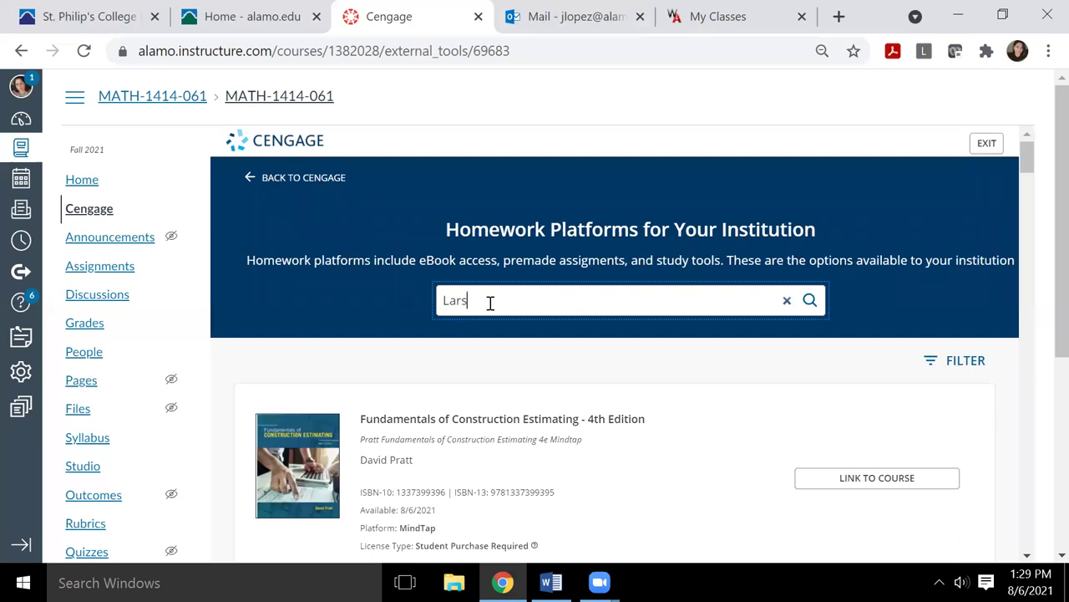
pyautogui.click(810, 304)
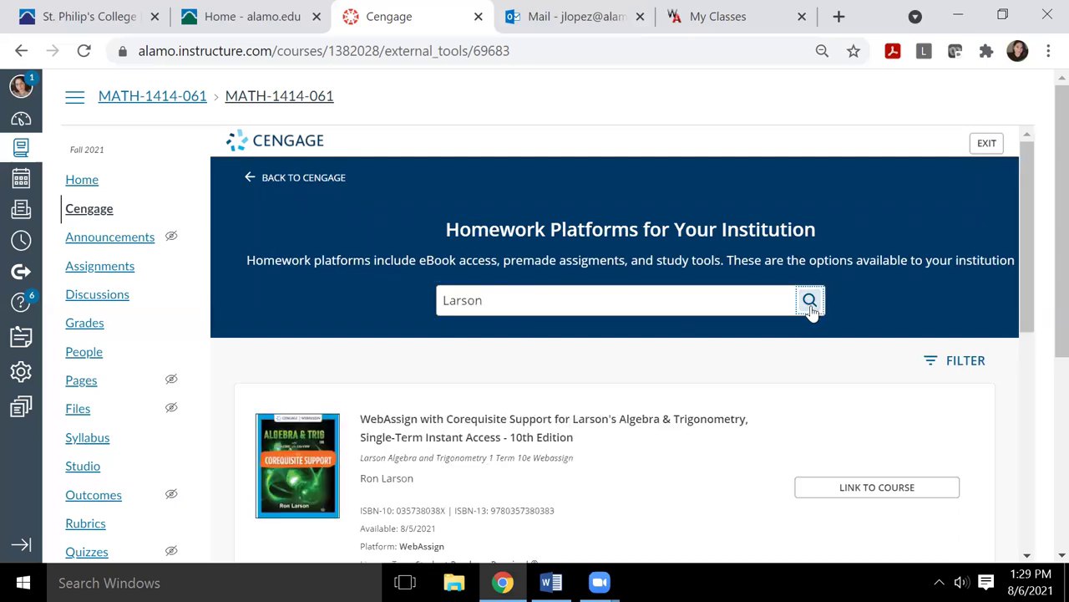
pyautogui.scroll(-3, 1047, 369)
pyautogui.scroll(-2, 1044, 372)
pyautogui.scroll(4, 1044, 372)
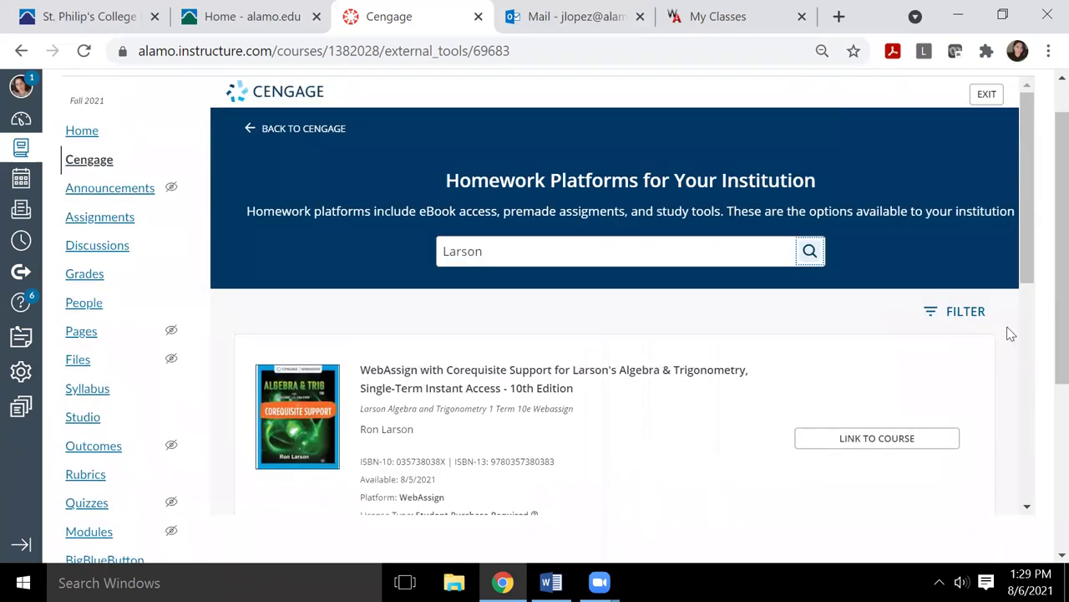
pyautogui.moveTo(1027, 258)
pyautogui.mouseDown()
pyautogui.moveTo(1030, 497)
pyautogui.moveTo(1029, 269)
pyautogui.mouseUp()
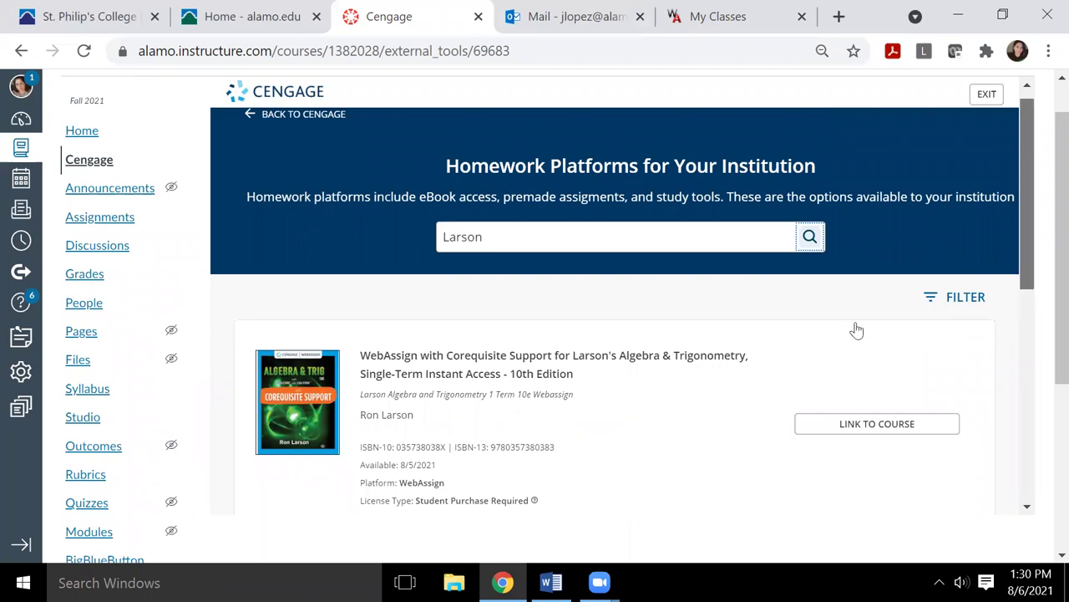
pyautogui.scroll(-1, 857, 330)
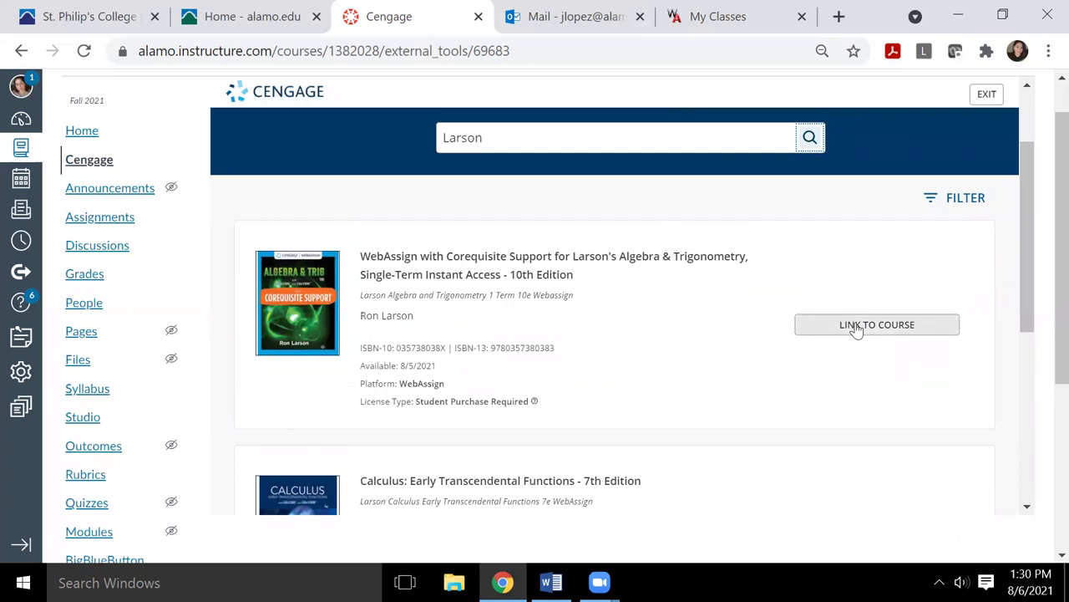
# Link the Larson WebAssign title to the existing course MATH 0314+1414 Coreq 061.
pyautogui.click(857, 326)
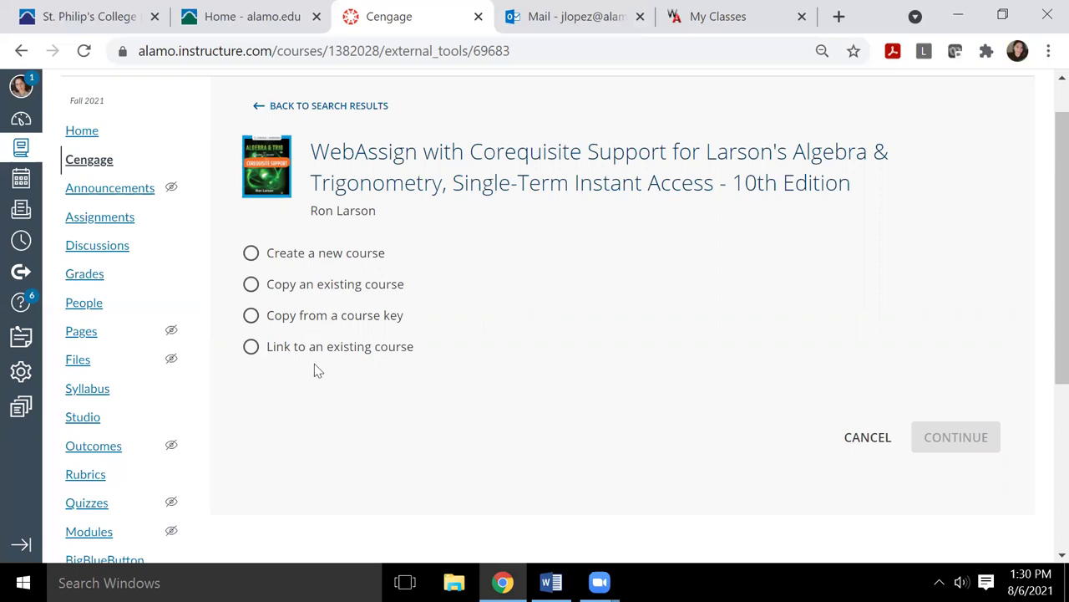
pyautogui.click(250, 351)
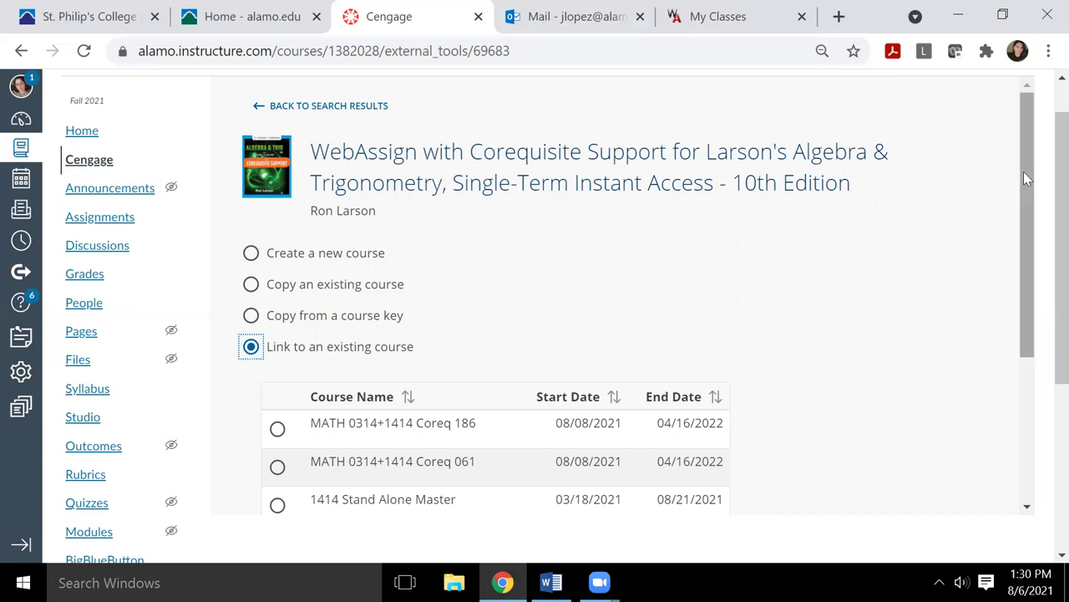
pyautogui.scroll(-2, 1027, 244)
pyautogui.scroll(-1, 1026, 252)
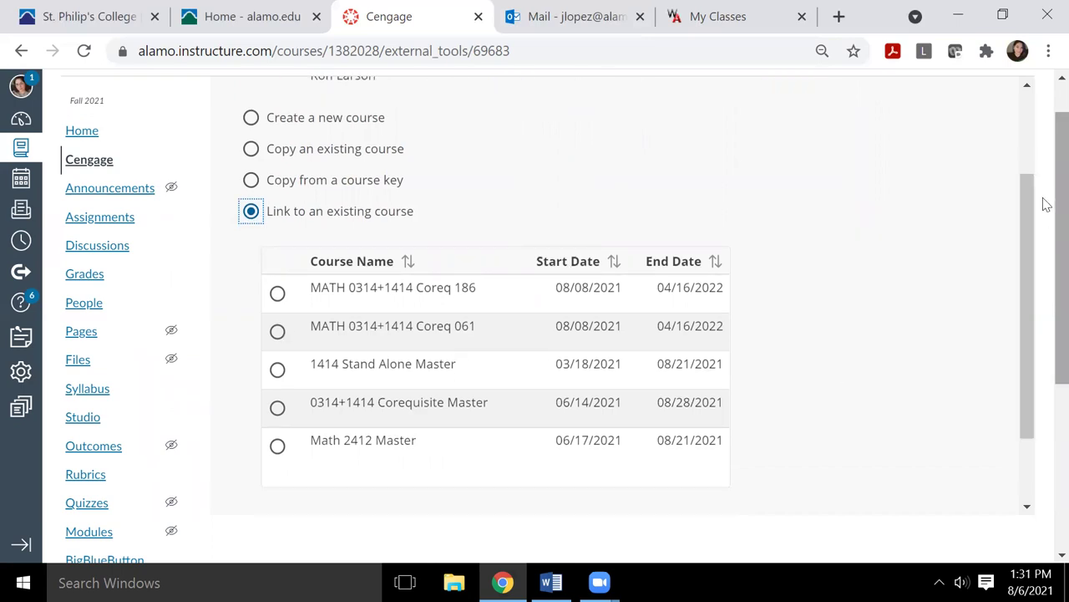
pyautogui.scroll(1, 1047, 86)
pyautogui.scroll(-2, 1047, 232)
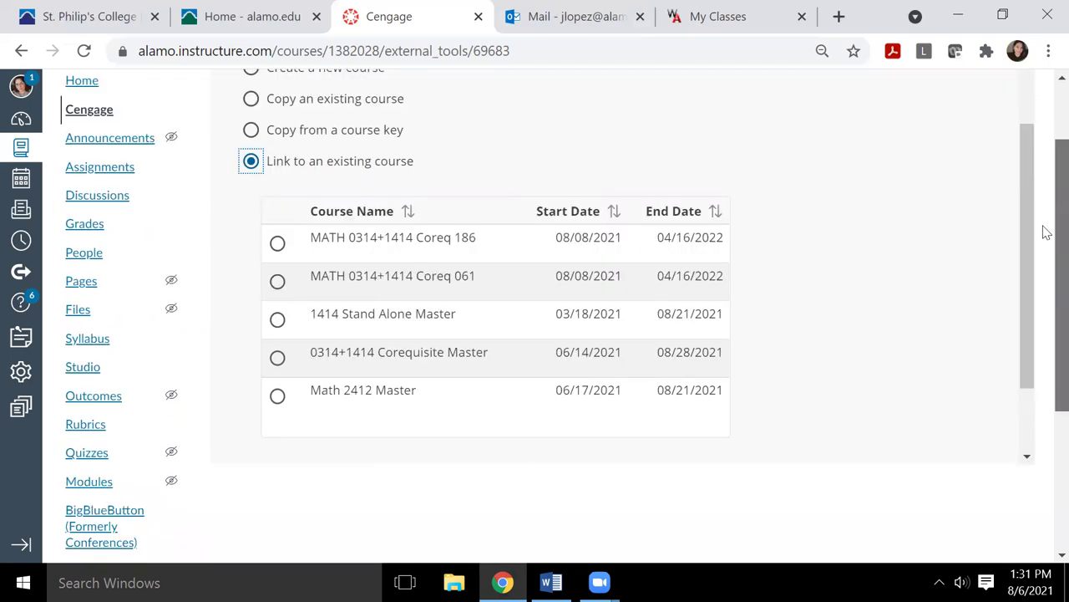
pyautogui.click(278, 283)
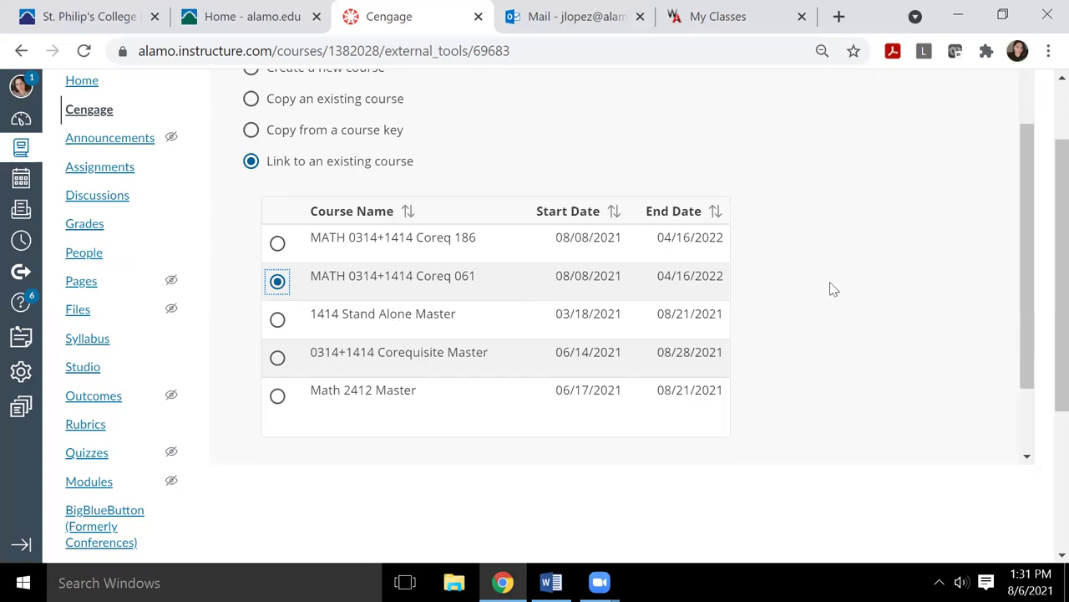
pyautogui.scroll(-2, 1026, 351)
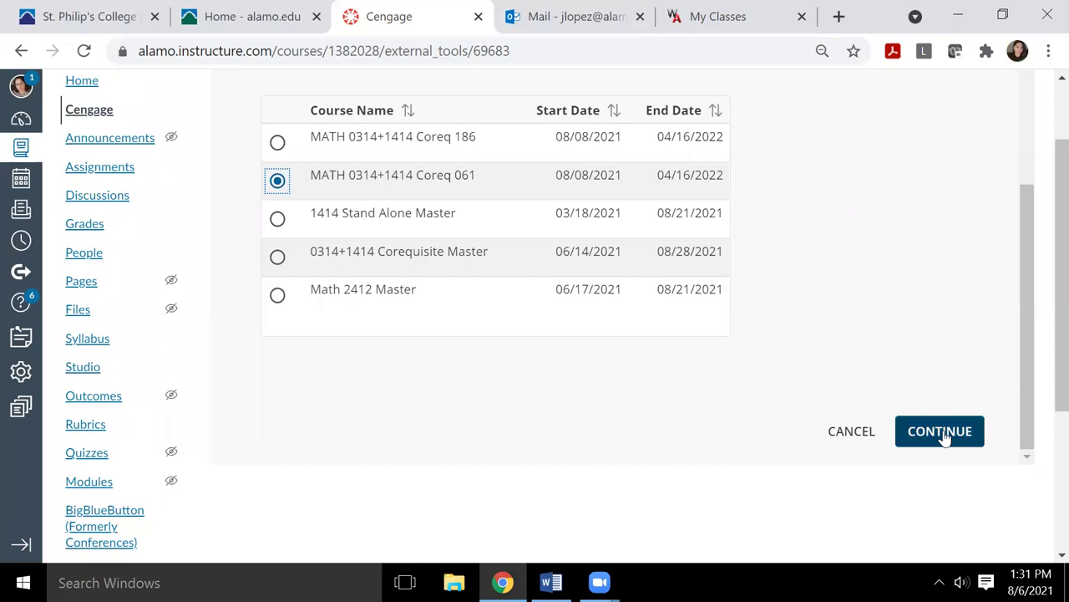
# Confirm the course link, then remove the 'Imported on 08/06/2021' item from the Larson module.
pyautogui.click(944, 435)
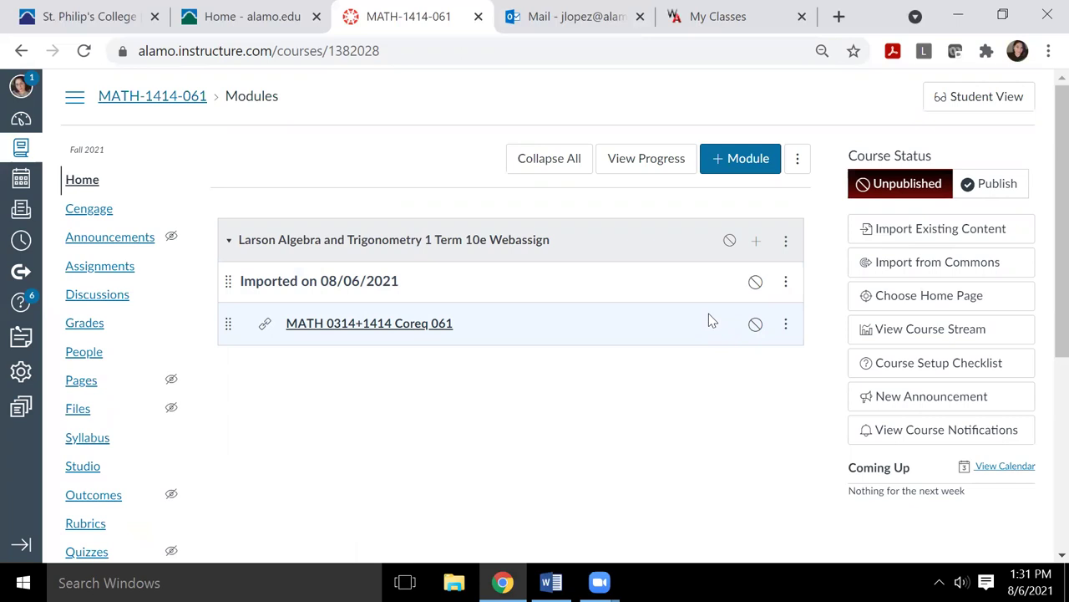
pyautogui.click(786, 288)
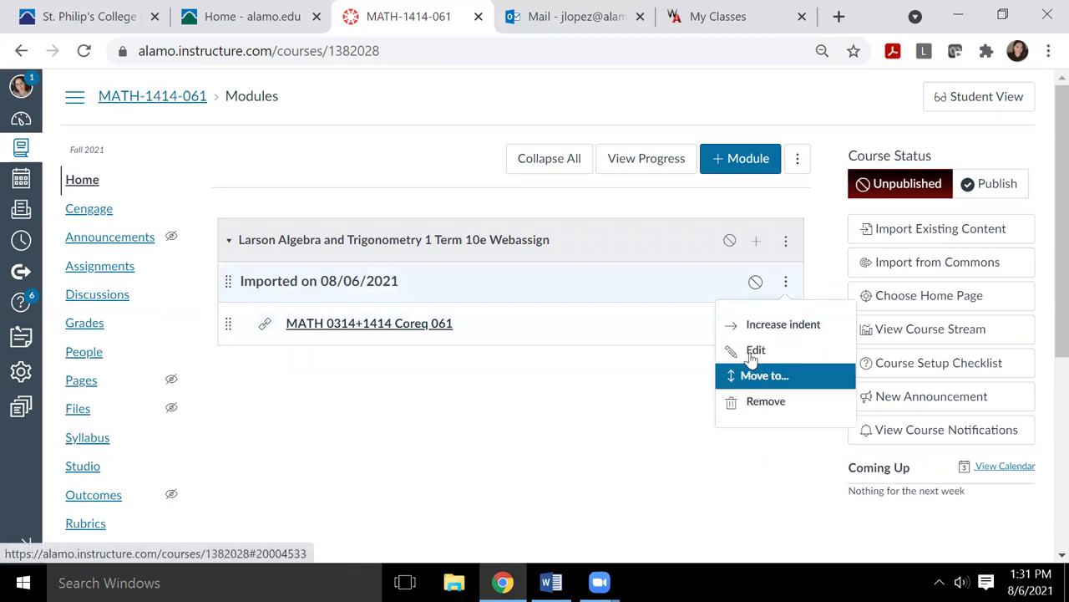
pyautogui.click(752, 403)
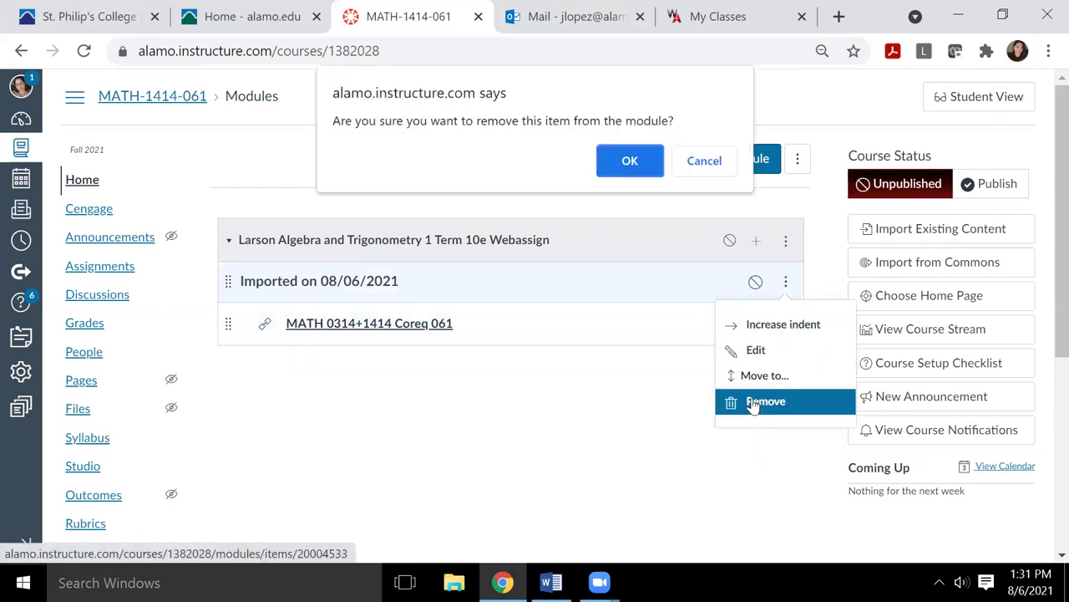
pyautogui.click(629, 163)
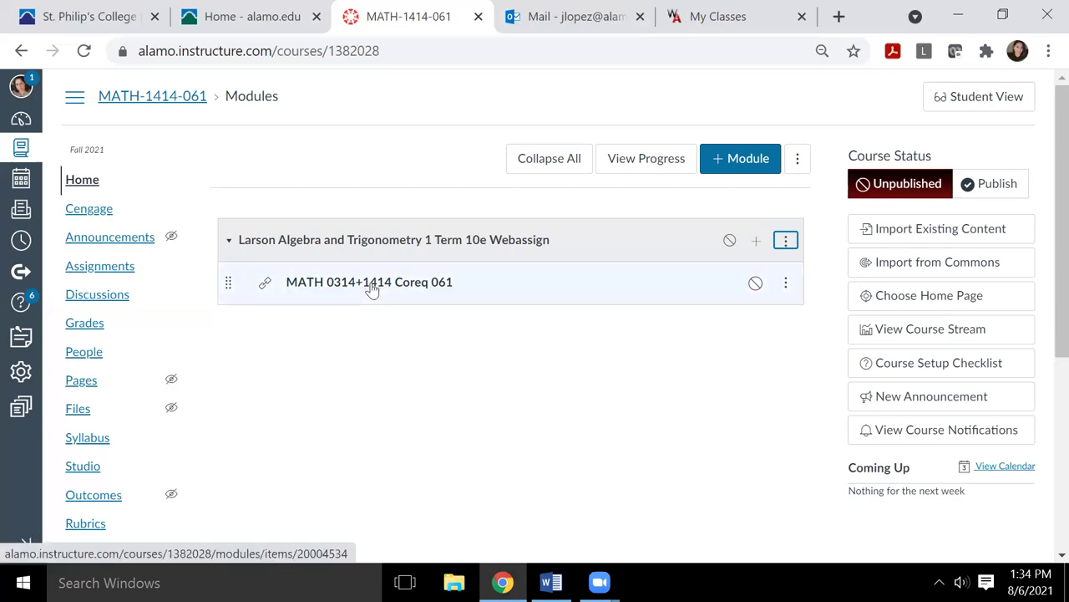
# Open the Cengage page from the MATH-1414-061 course navigation.
pyautogui.click(97, 210)
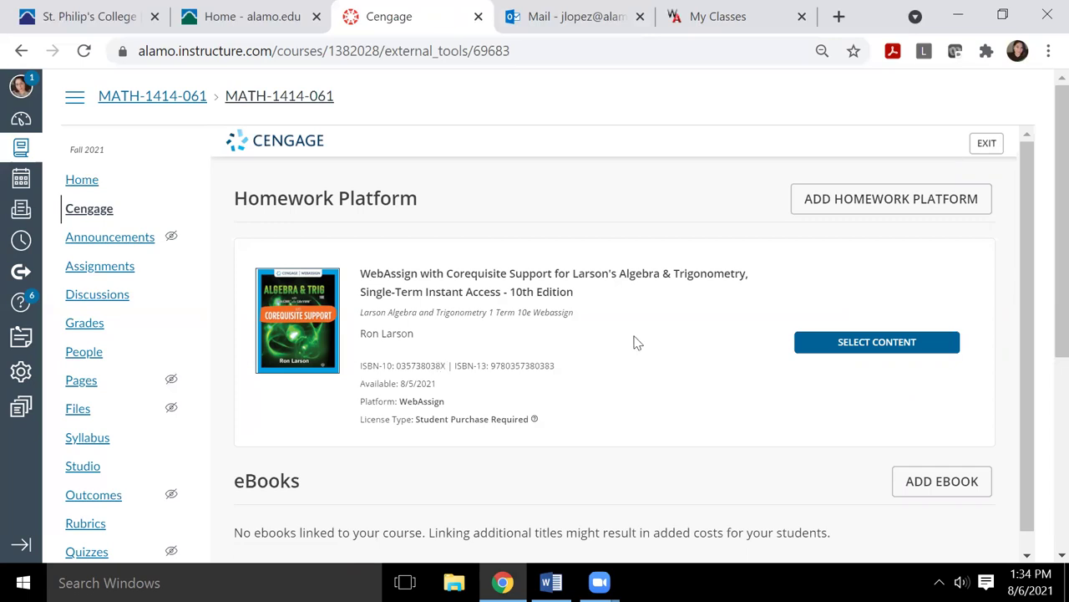
# Begin selecting WebAssign content: check Getting Started, MATH 0314 Unit A, and HW1 through HW3.
pyautogui.click(873, 344)
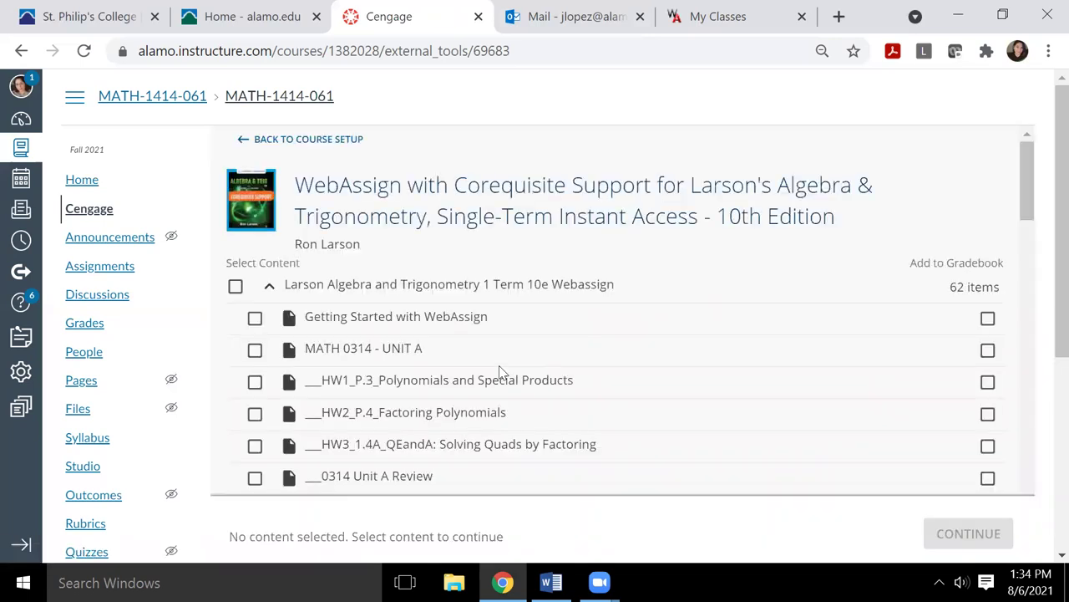
pyautogui.click(255, 318)
pyautogui.click(254, 386)
pyautogui.click(254, 414)
pyautogui.click(255, 447)
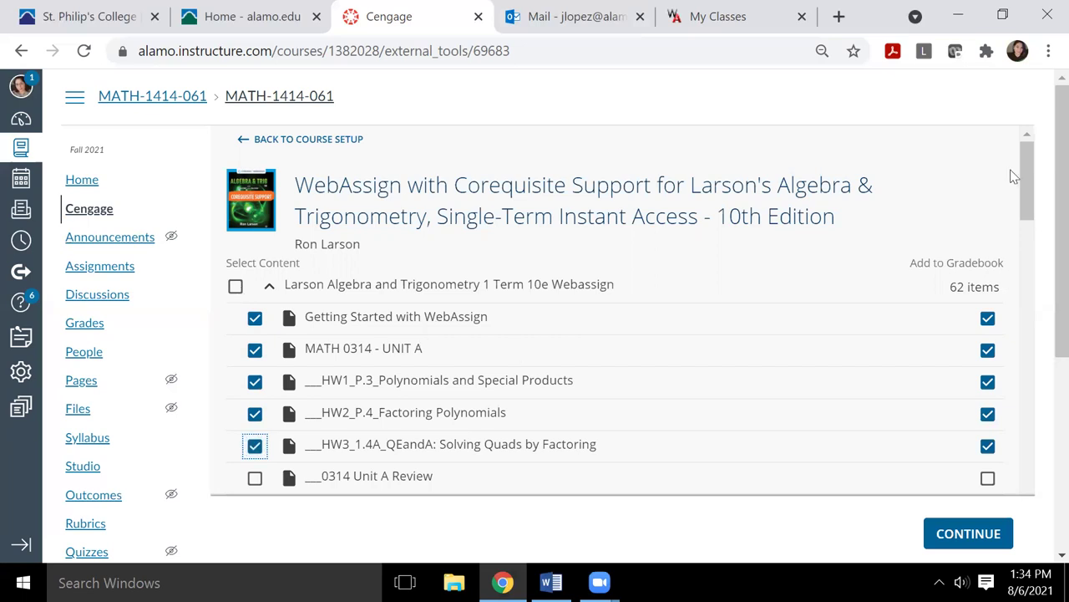
pyautogui.scroll(-2, 1028, 219)
pyautogui.scroll(-2, 657, 219)
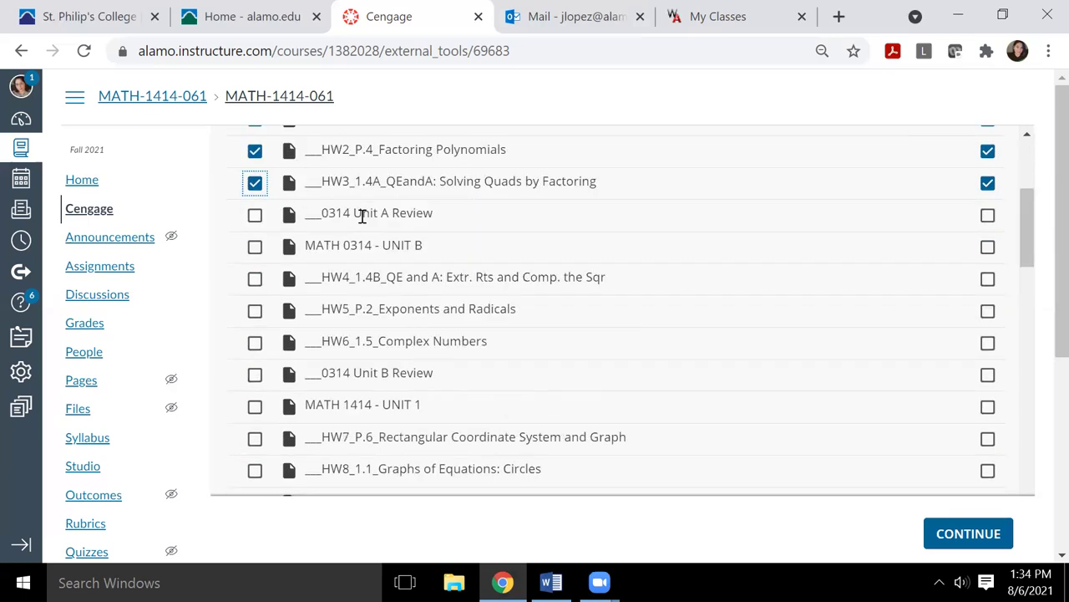
# Check 0314 Unit A Review, Unit B, HW4–HW6, Unit B Review, MATH 1414 Unit 1, HW7 and HW8.
pyautogui.click(255, 248)
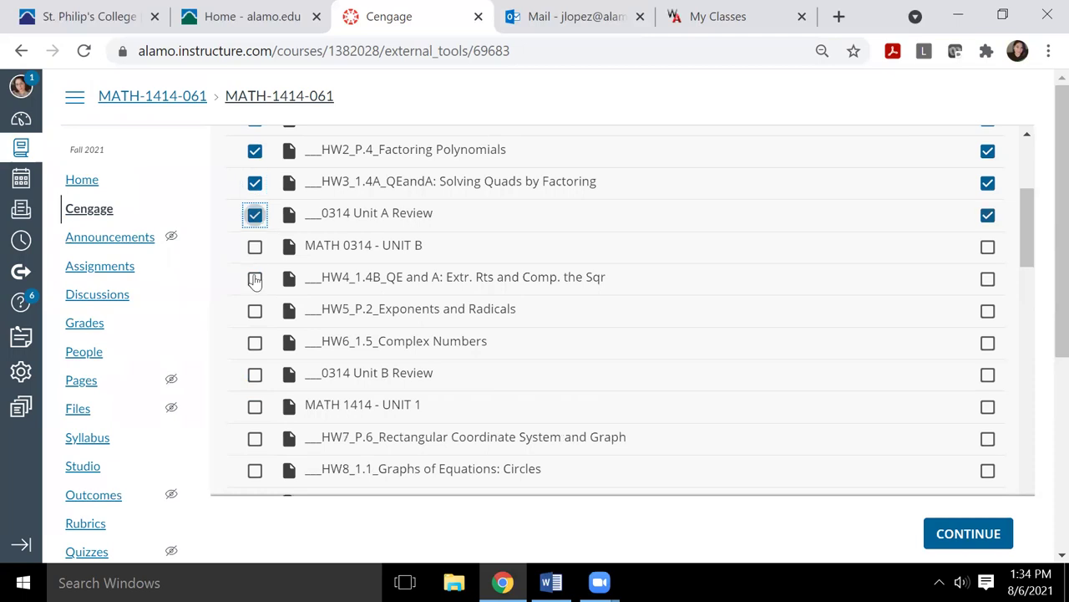
pyautogui.click(254, 311)
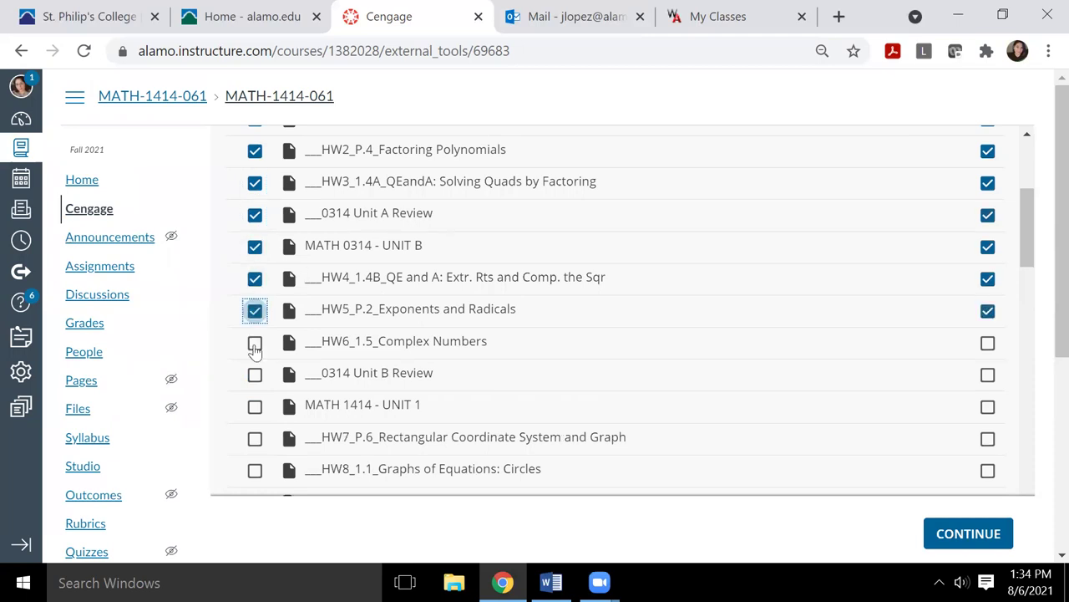
pyautogui.click(255, 343)
pyautogui.click(255, 374)
pyautogui.click(255, 407)
pyautogui.click(255, 437)
pyautogui.click(255, 470)
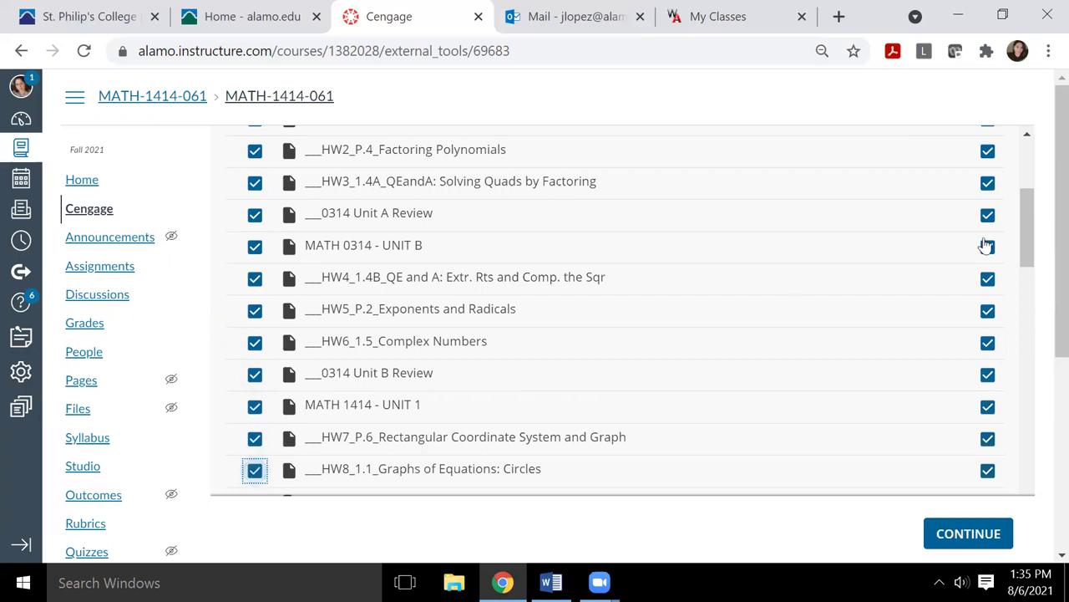
pyautogui.scroll(-4, 330, 167)
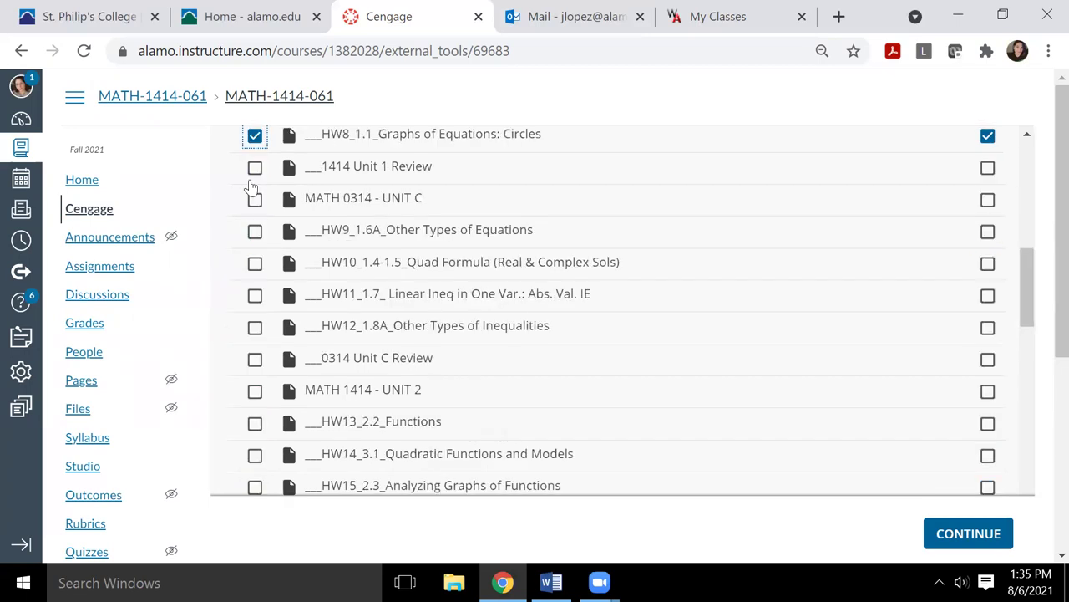
# Check 1414 Unit 1 Review, 0314 Unit C, HW9–HW12, Unit C Review, 1414 Unit 2, HW13 and HW14.
pyautogui.click(255, 167)
pyautogui.click(255, 200)
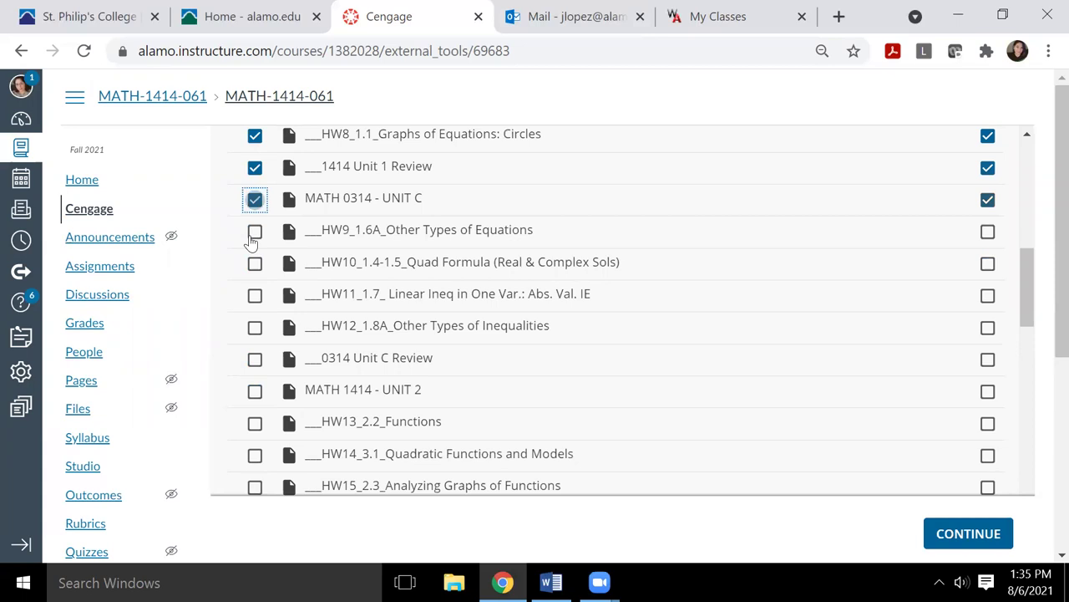
pyautogui.click(255, 232)
pyautogui.click(256, 264)
pyautogui.click(255, 327)
pyautogui.click(255, 358)
pyautogui.click(254, 391)
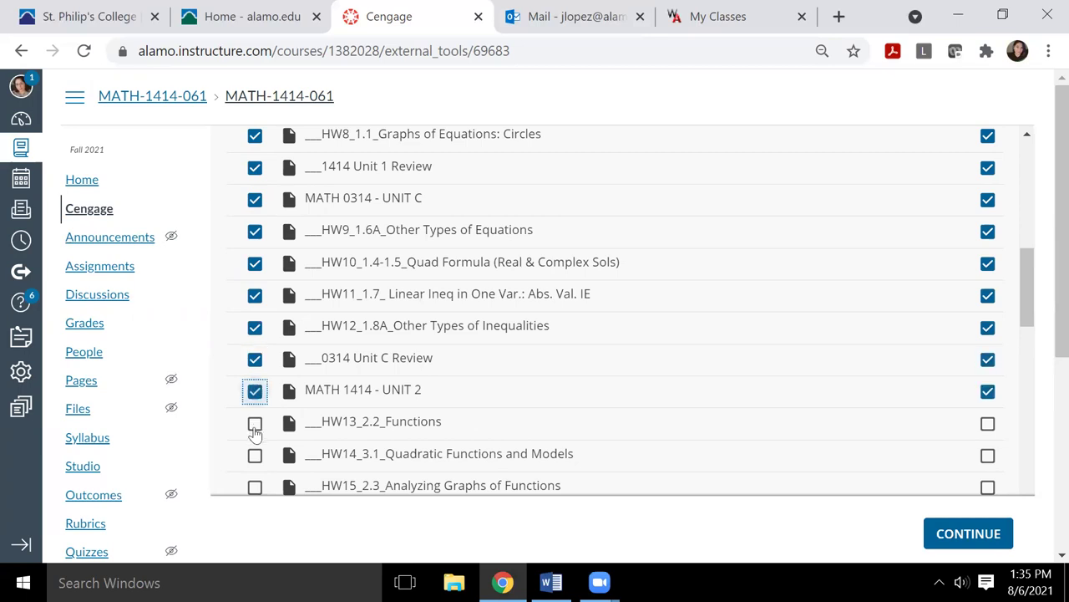
pyautogui.click(255, 423)
pyautogui.click(255, 456)
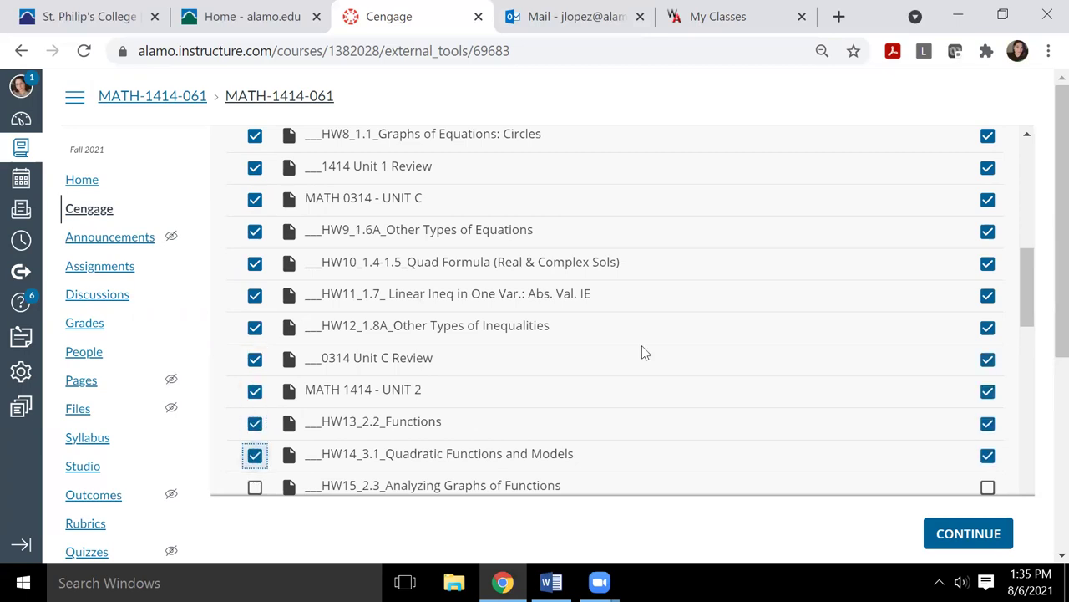
pyautogui.scroll(-3, 1029, 311)
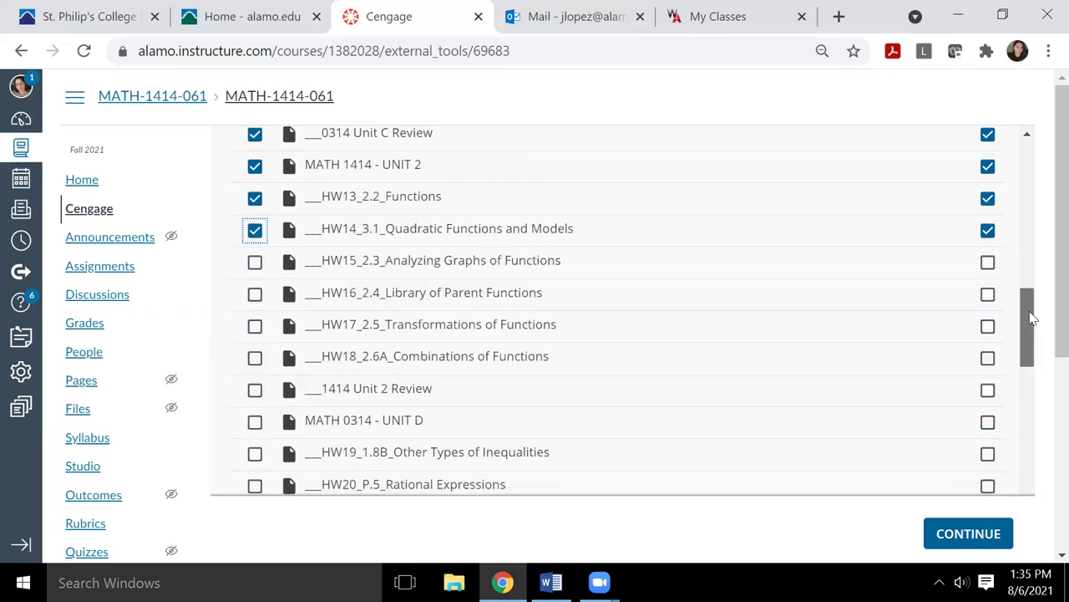
pyautogui.scroll(-1, 284, 275)
# Check HW15–HW18, 1414 Unit 2 Review, MATH 0314 Unit D and HW19.
pyautogui.click(254, 241)
pyautogui.click(255, 272)
pyautogui.click(255, 304)
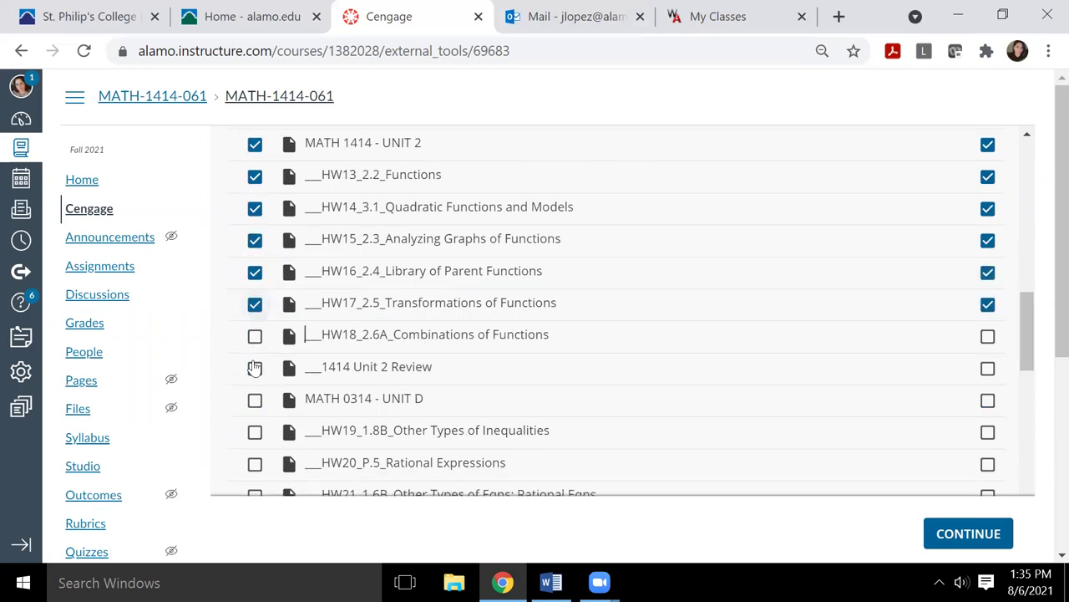
pyautogui.click(254, 336)
pyautogui.click(255, 368)
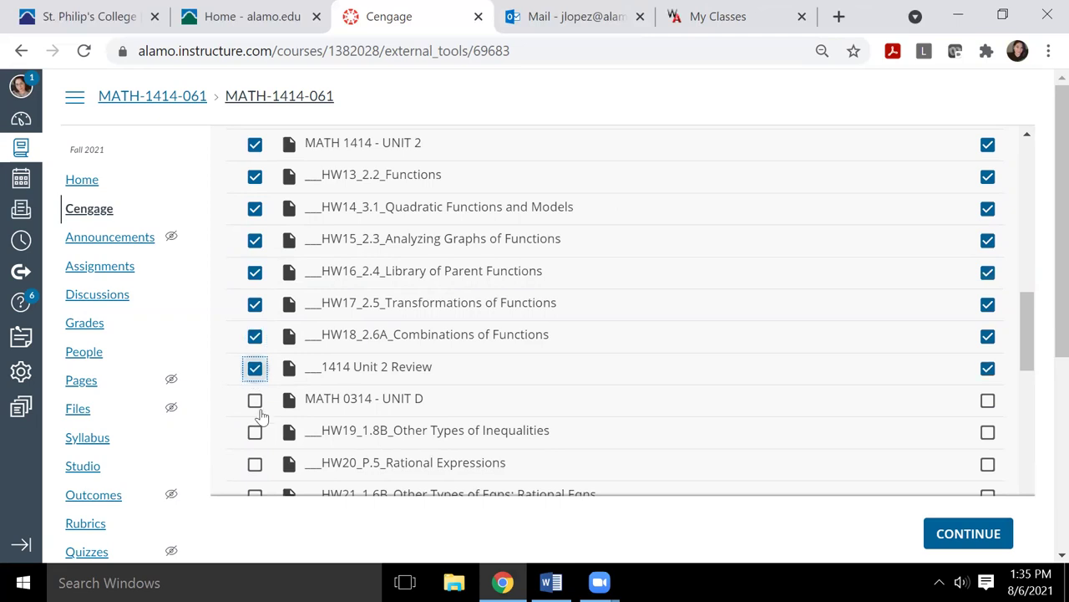
pyautogui.click(254, 400)
pyautogui.click(255, 432)
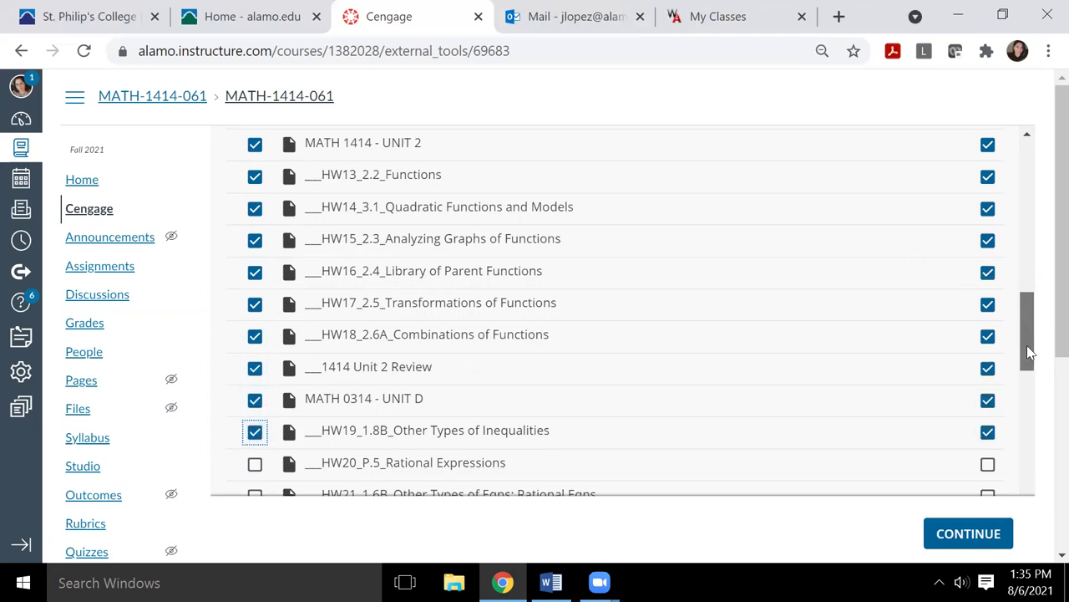
pyautogui.scroll(-3, 310, 178)
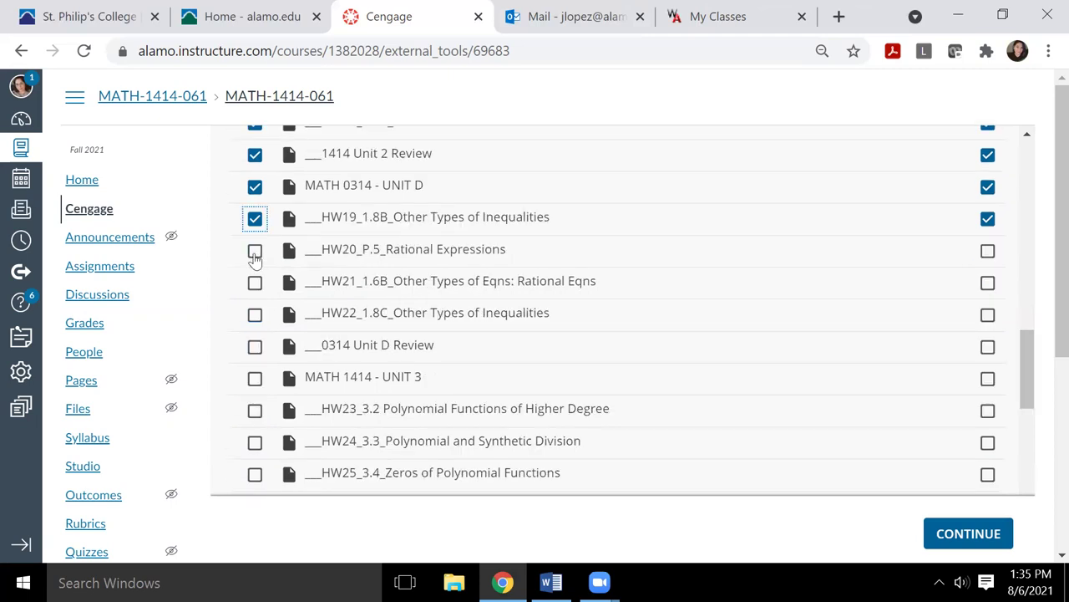
# Check HW20–HW22, the Unit D review, MATH 1414 Unit 3, and HW23–HW26.
pyautogui.click(255, 283)
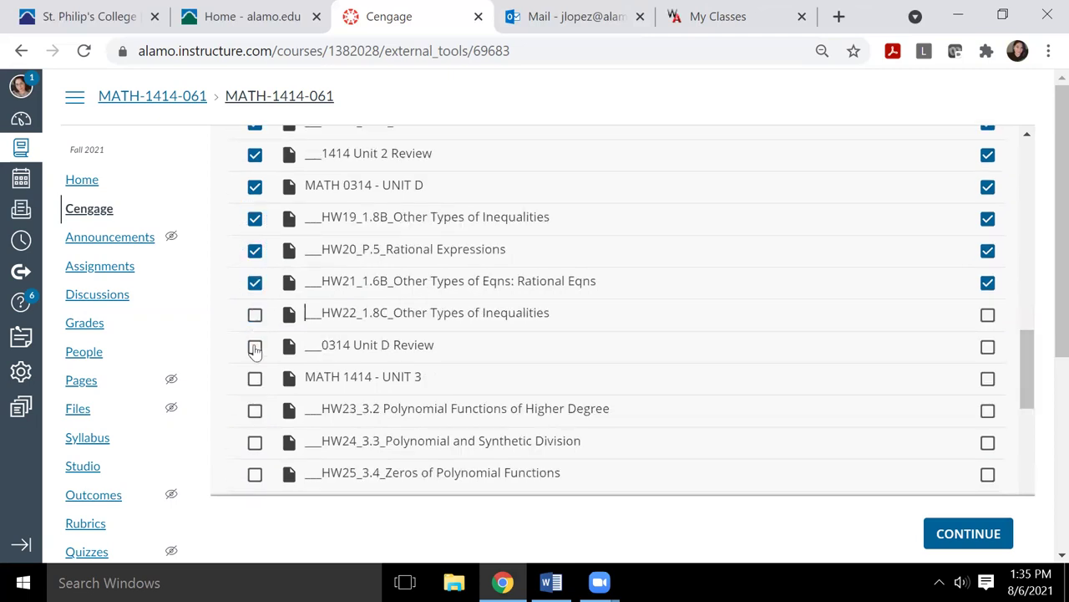
pyautogui.click(255, 349)
pyautogui.click(255, 380)
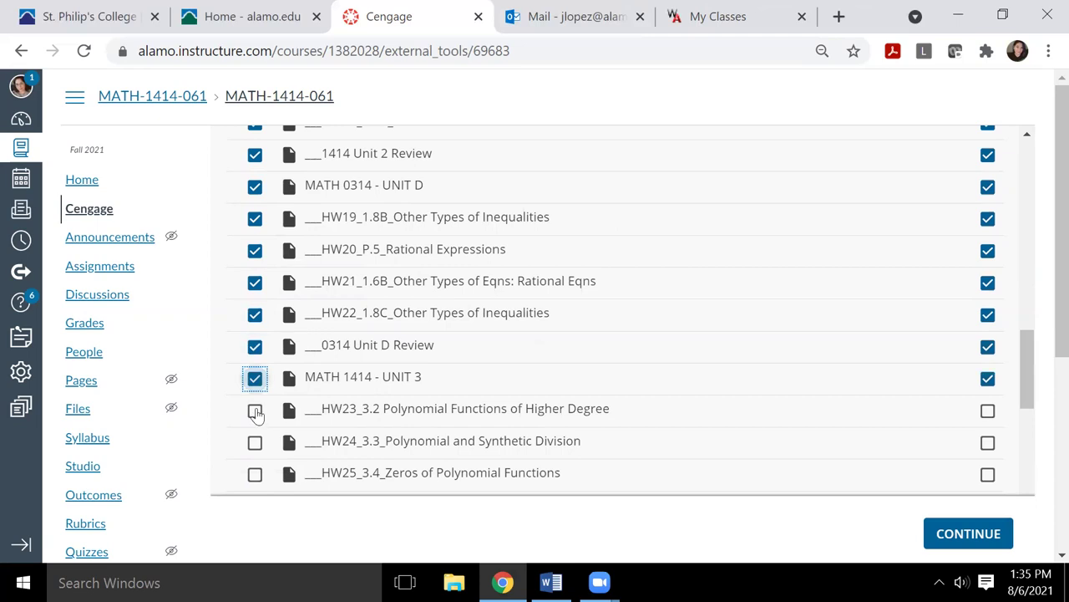
pyautogui.click(254, 414)
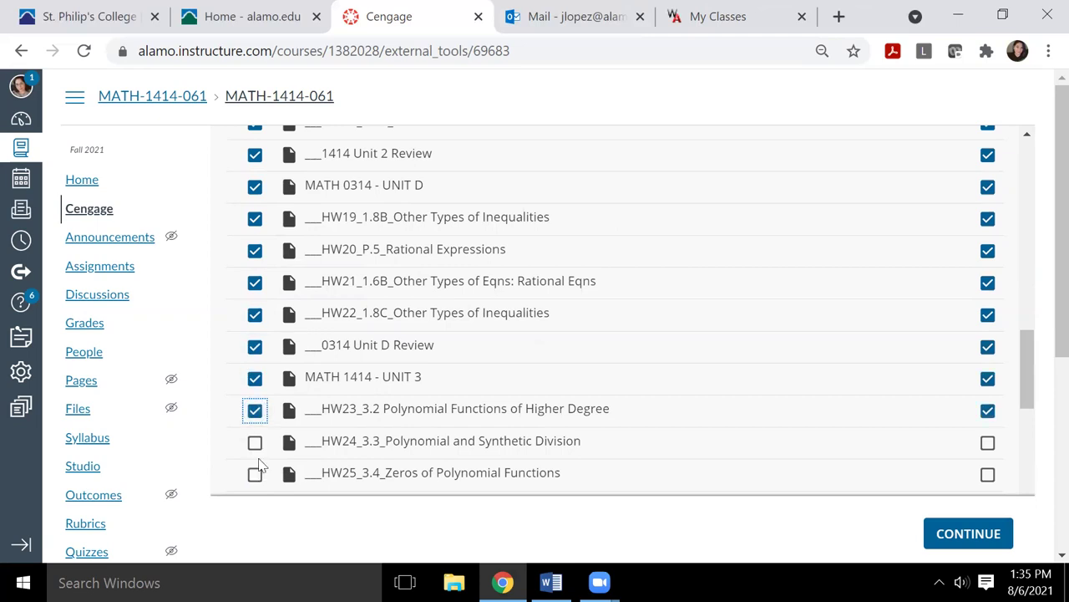
pyautogui.click(256, 475)
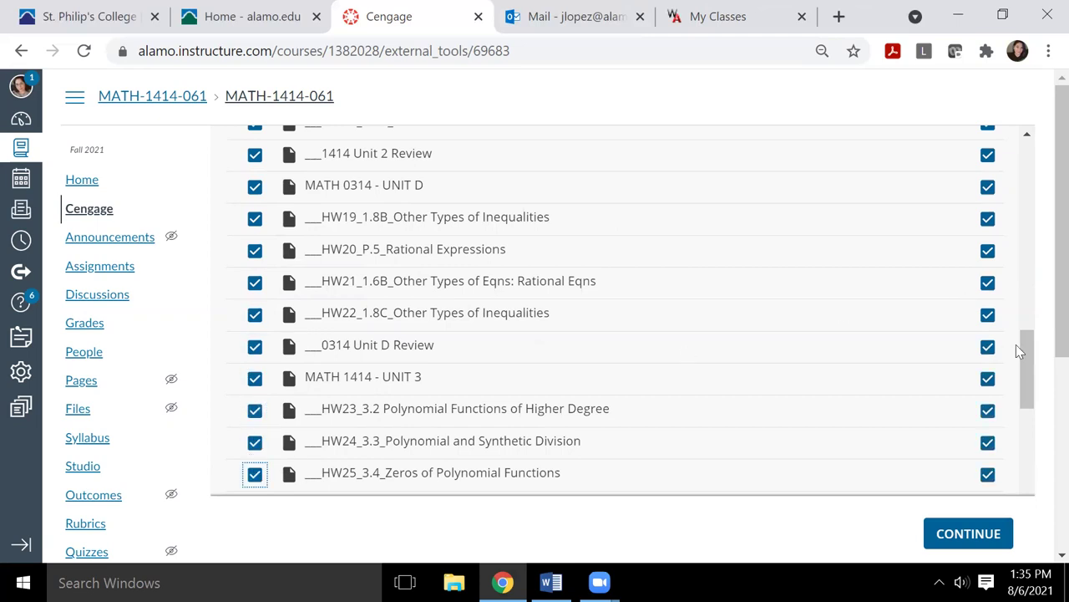
pyautogui.scroll(-2, 1031, 351)
pyautogui.scroll(-3, 234, 210)
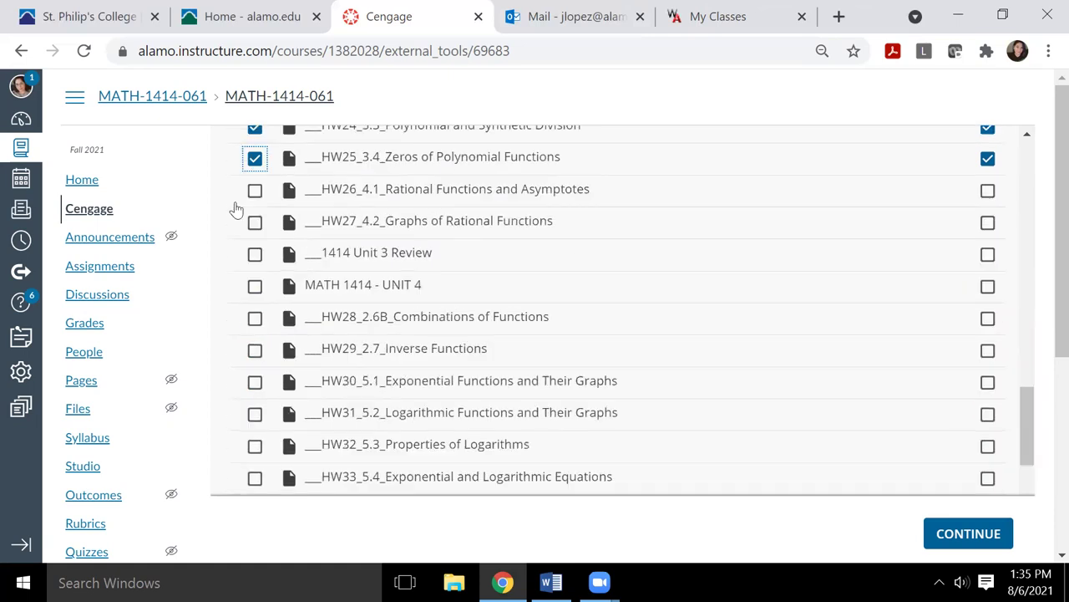
pyautogui.click(254, 191)
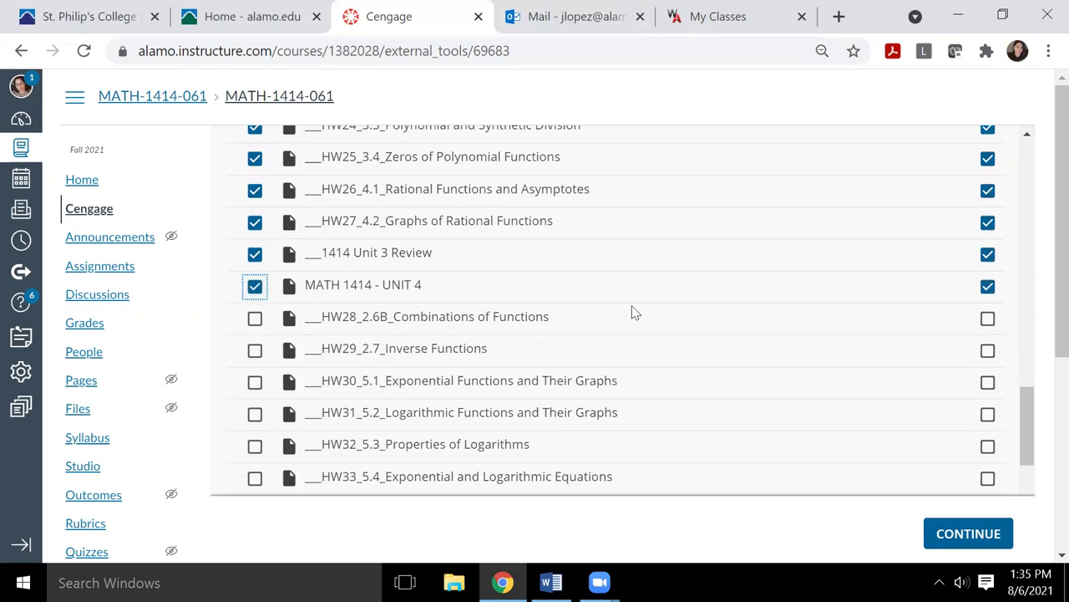
# Tick HW28 through HW33 for import using the keyboard.
pyautogui.press('Tab')
pyautogui.press('space')
pyautogui.press('Tab')
pyautogui.press('space')
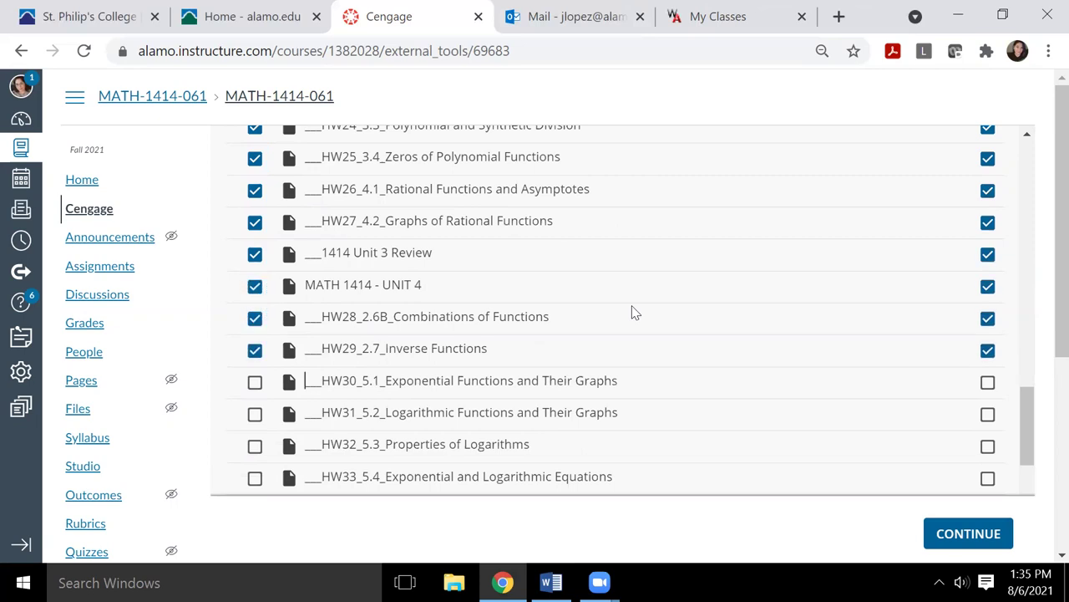
pyautogui.press('Tab')
pyautogui.press('space')
pyautogui.press('space')
pyautogui.press('Tab')
pyautogui.press('space')
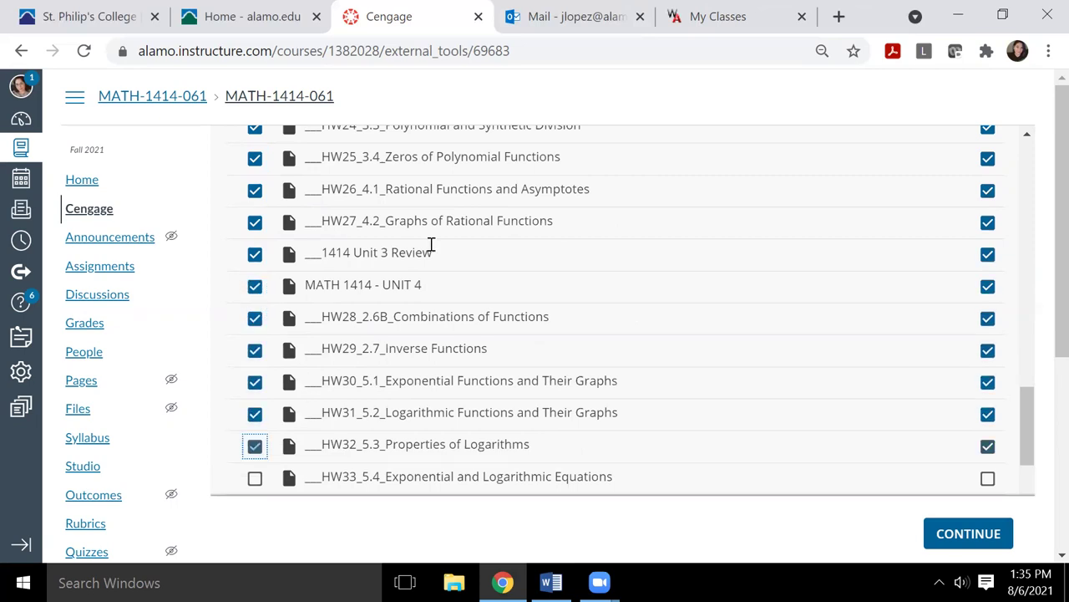
pyautogui.press('Tab')
pyautogui.press('space')
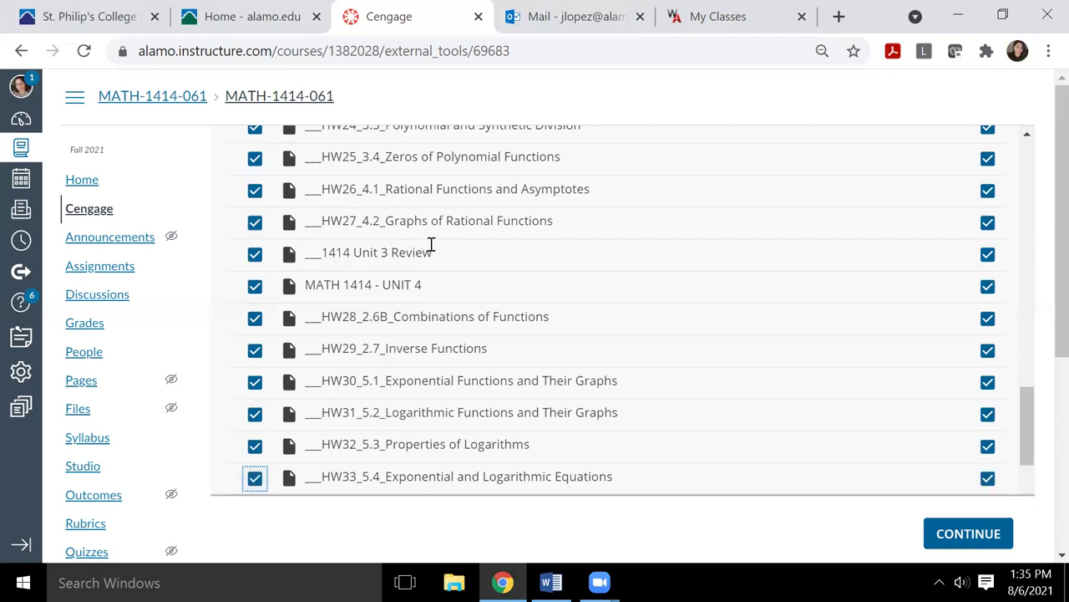
pyautogui.scroll(-4, 431, 244)
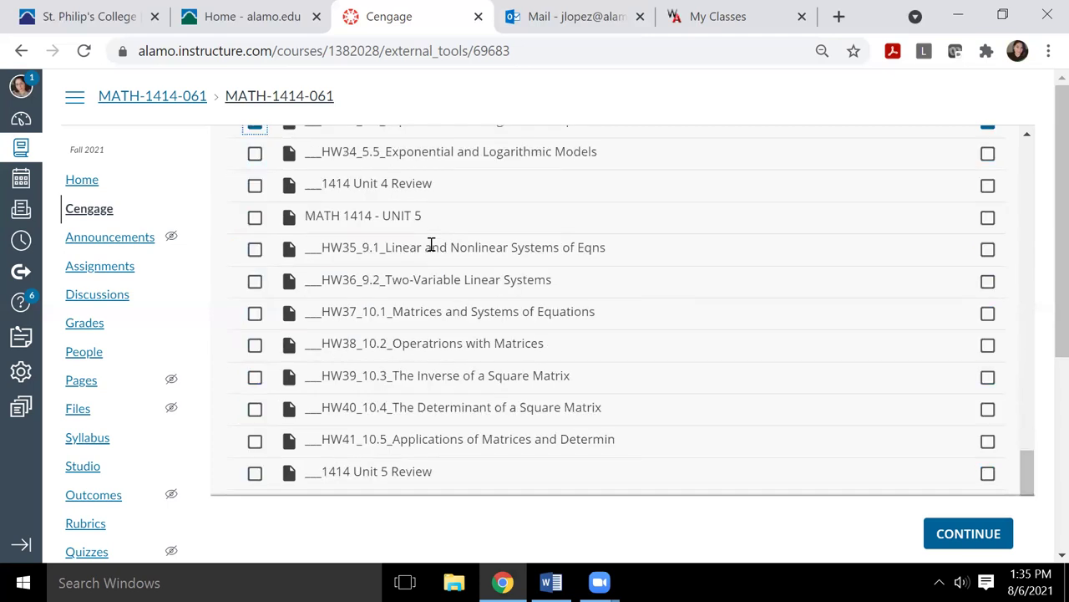
# Check HW34, 1414 Unit 4 Review, Unit 5, HW35–HW41 and 1414 Unit 5 Review, leaving eBooks unchecked.
pyautogui.click(255, 154)
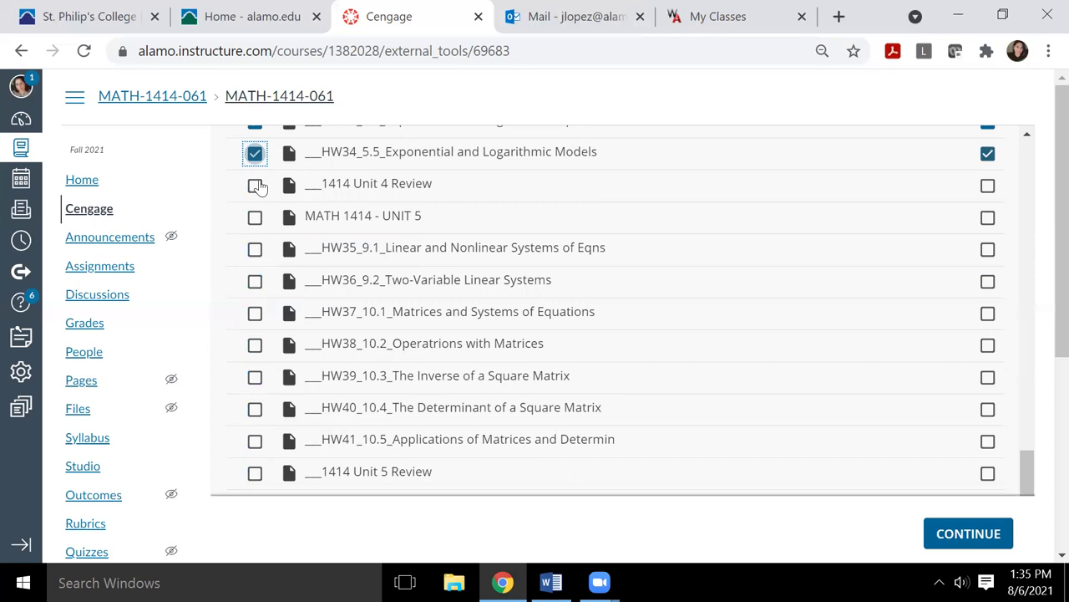
pyautogui.click(254, 184)
pyautogui.click(255, 250)
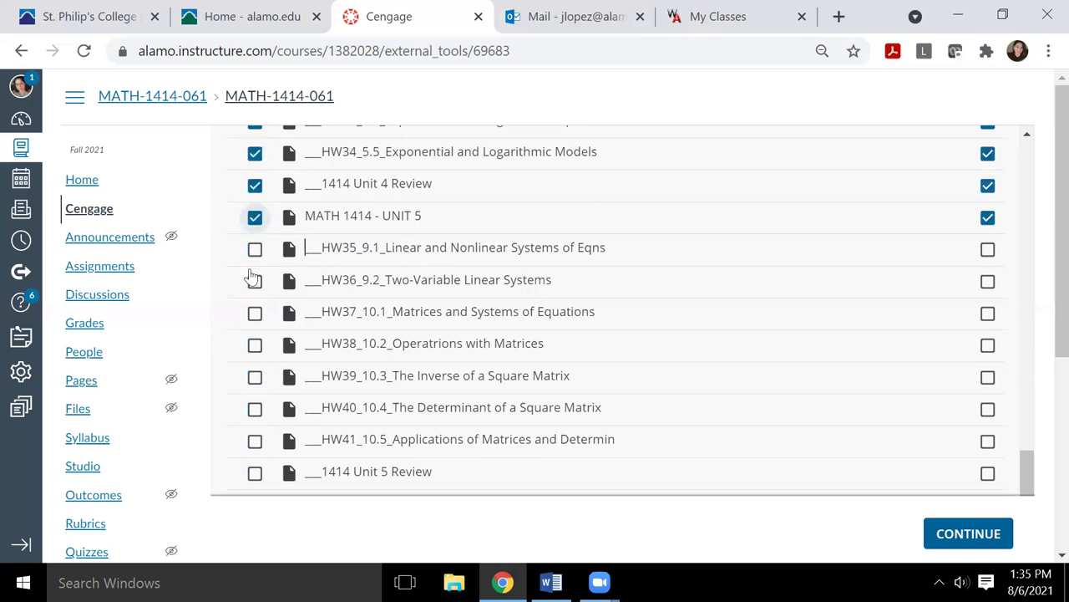
pyautogui.click(255, 282)
pyautogui.click(255, 312)
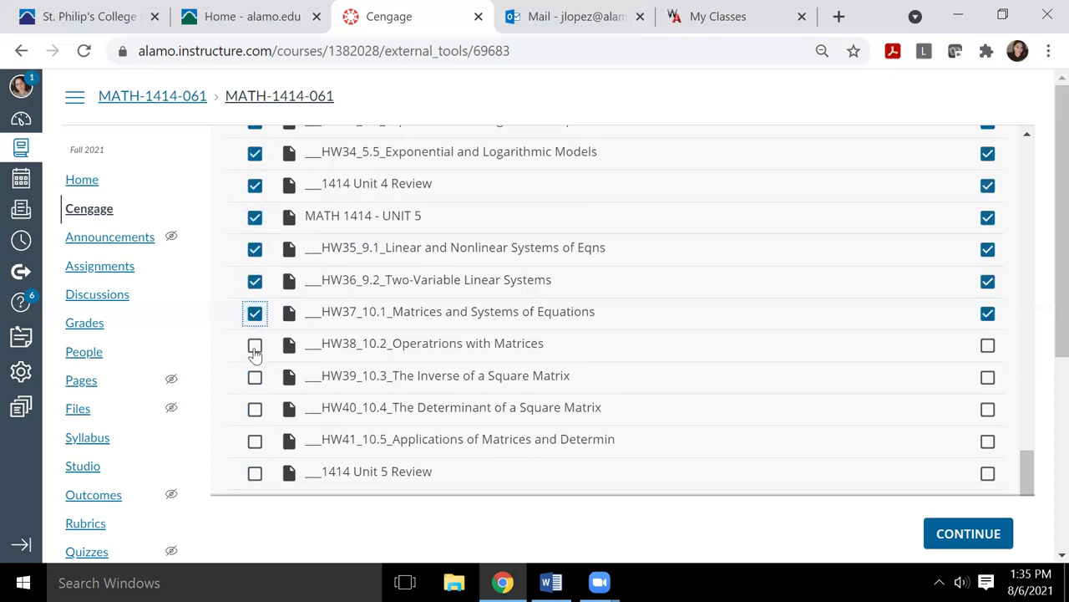
pyautogui.click(255, 344)
pyautogui.click(255, 380)
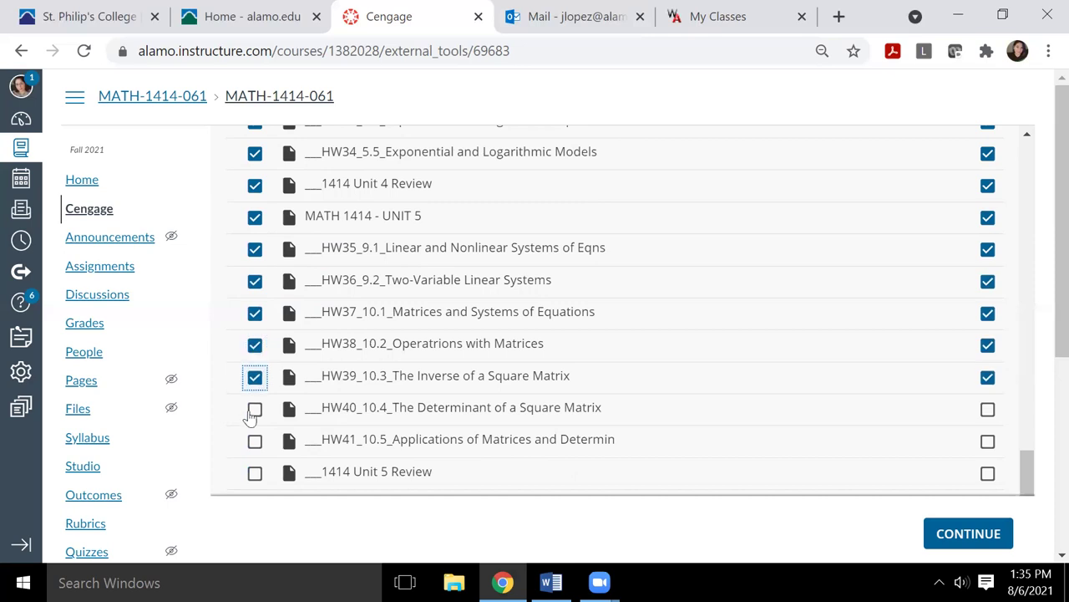
pyautogui.keyDown('shift'); pyautogui.click(255, 440); pyautogui.keyUp('shift')
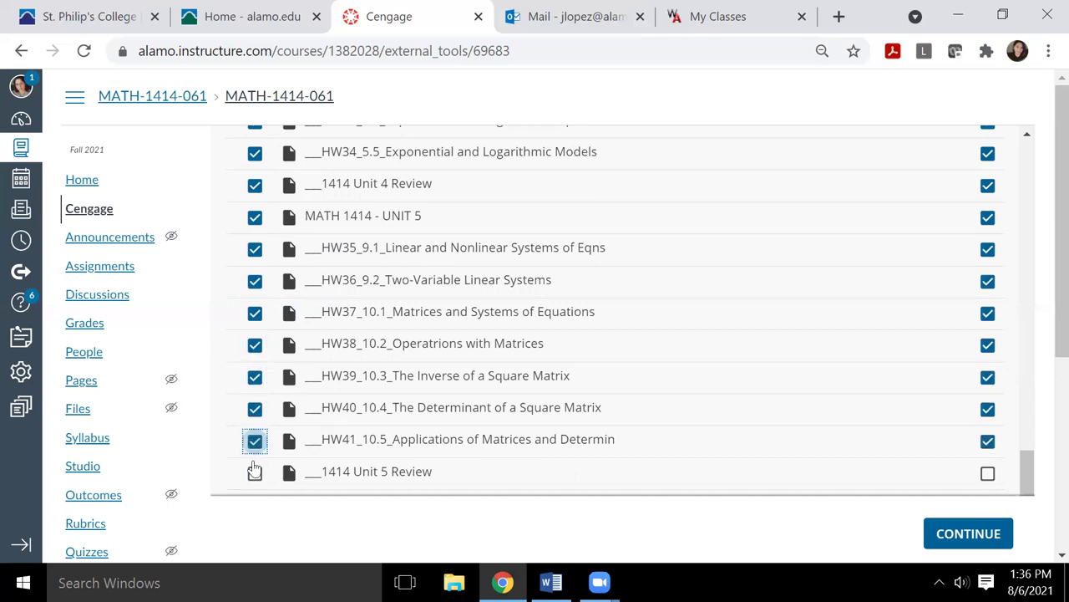
pyautogui.press('Tab')
pyautogui.press('space')
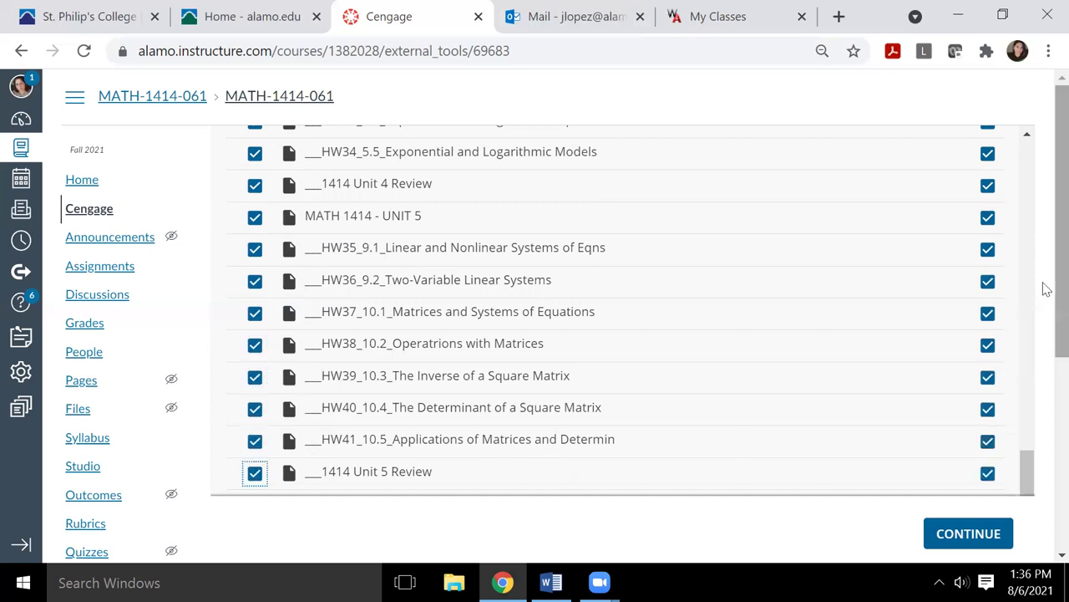
pyautogui.scroll(-2, 1044, 367)
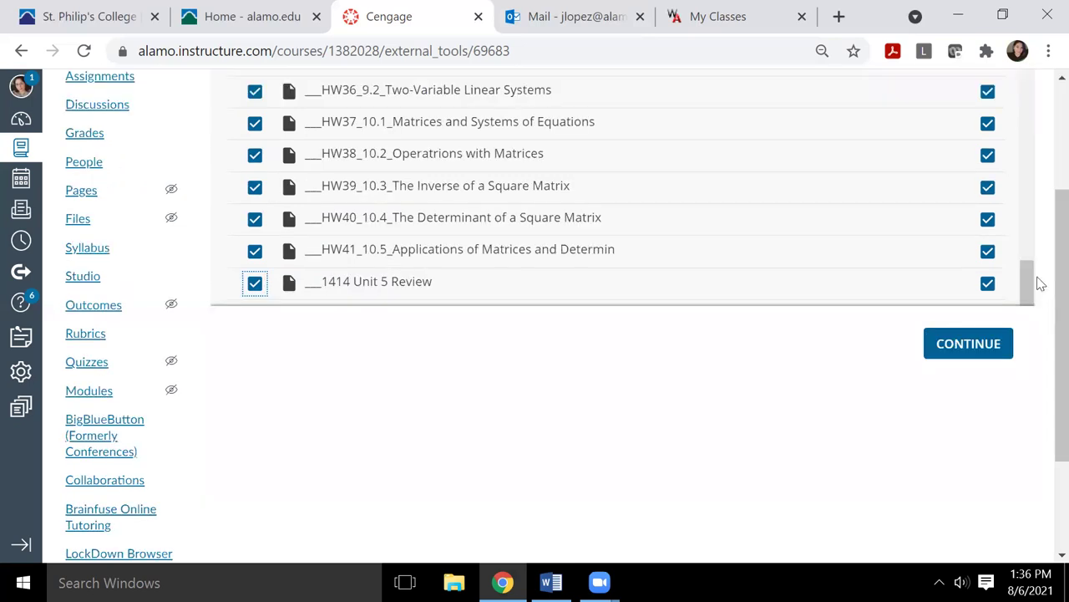
pyautogui.scroll(-2, 1031, 325)
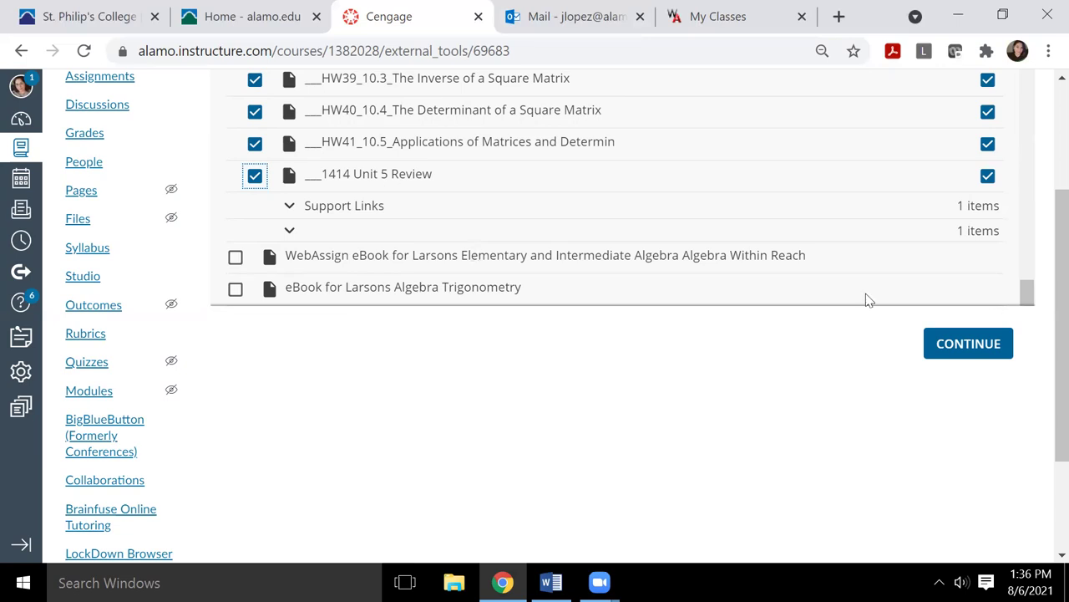
# Submit the checked WebAssign assignments for import; the submission fails with a push error.
pyautogui.click(968, 347)
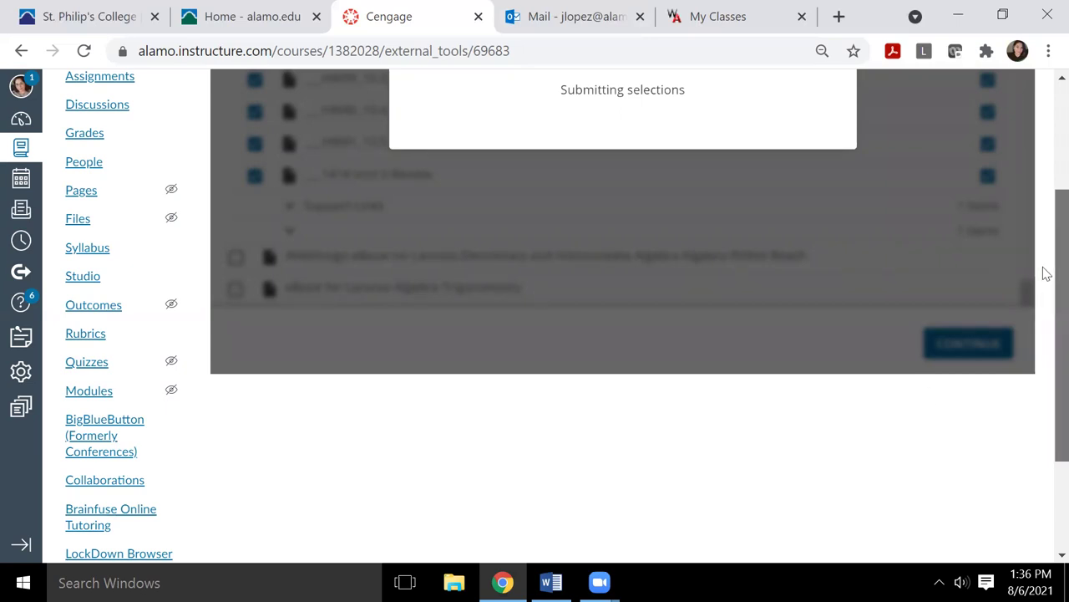
pyautogui.scroll(2, 1047, 155)
pyautogui.scroll(1, 1047, 155)
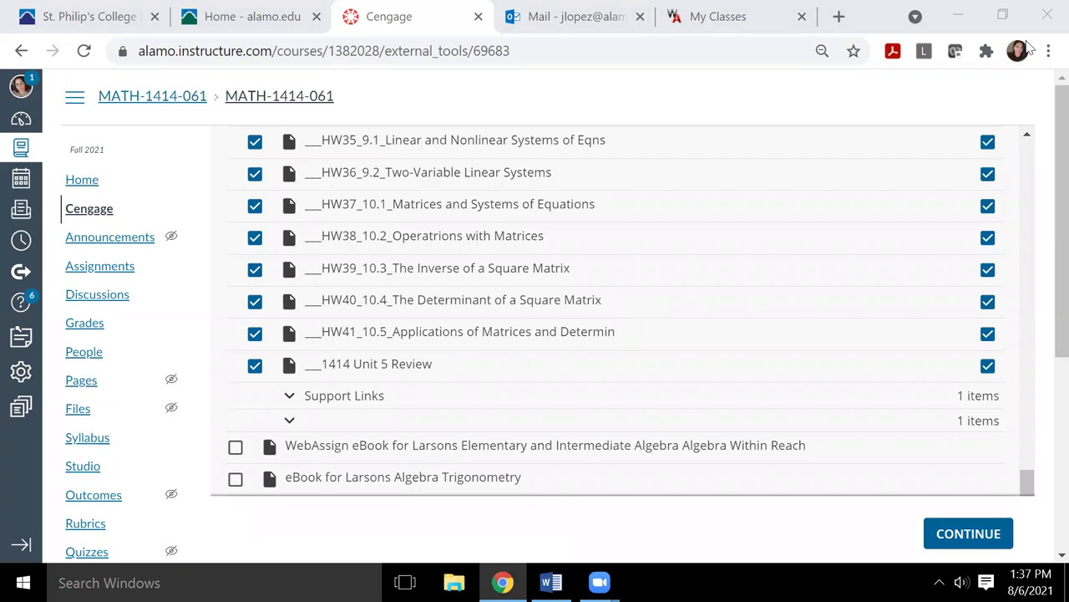
# Complete the WebAssign import and go to the MATH-1414-061 Modules page to view the imported assignments.
pyautogui.press('Tab')
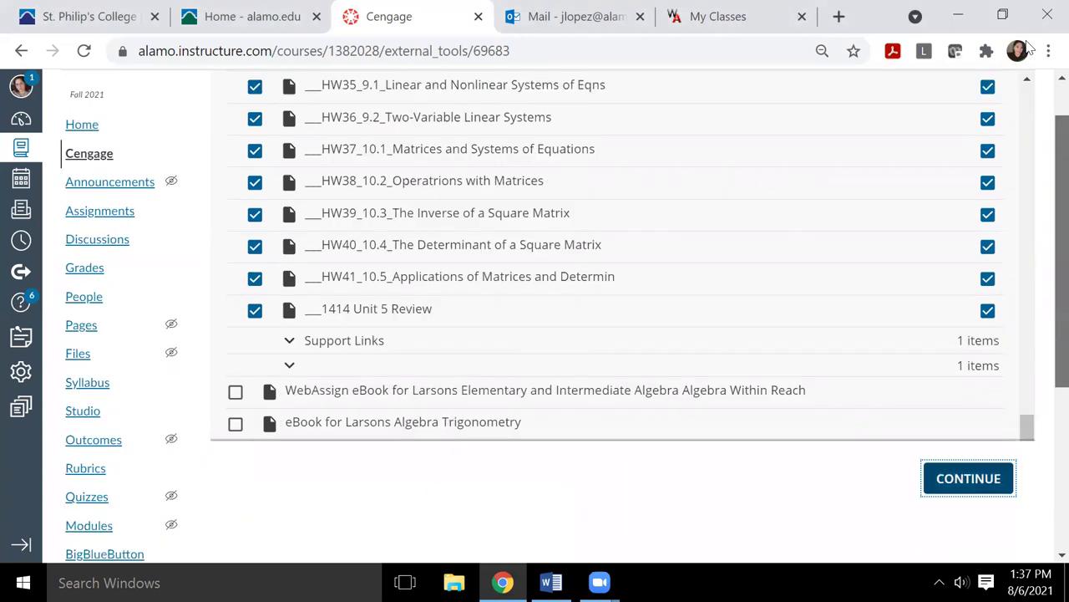
pyautogui.press('Down')
pyautogui.press('Down')
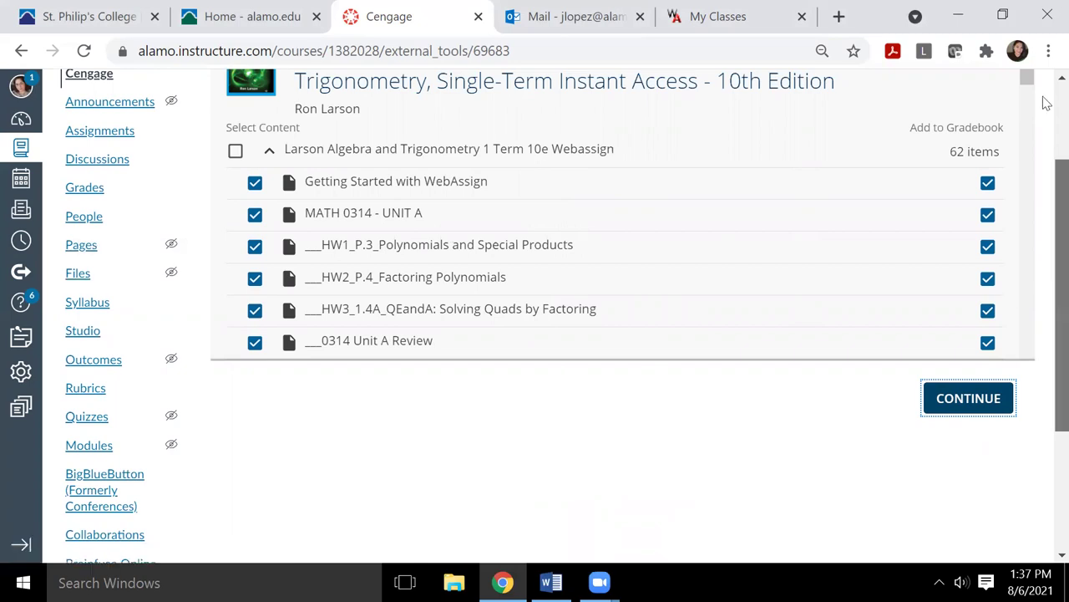
pyautogui.scroll(2, 1046, 102)
pyautogui.scroll(-1, 975, 357)
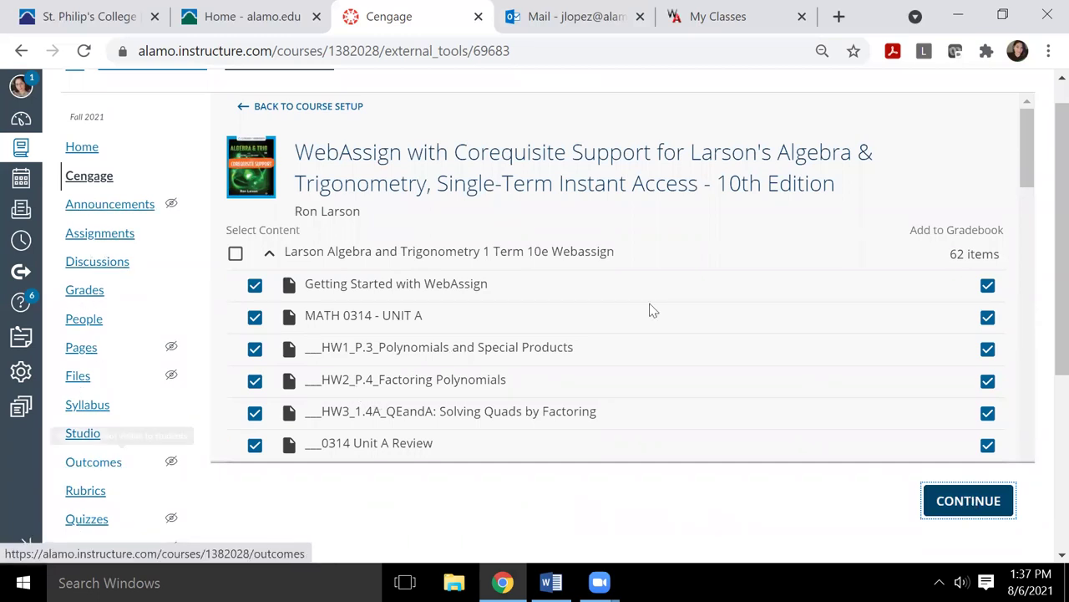
pyautogui.scroll(-3, 1046, 304)
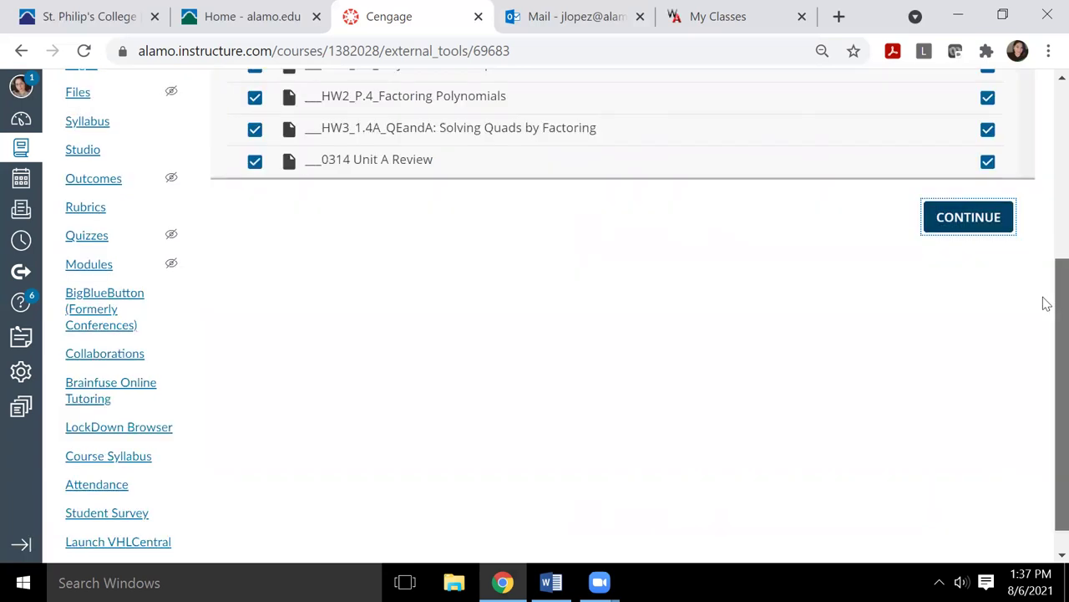
pyautogui.click(80, 272)
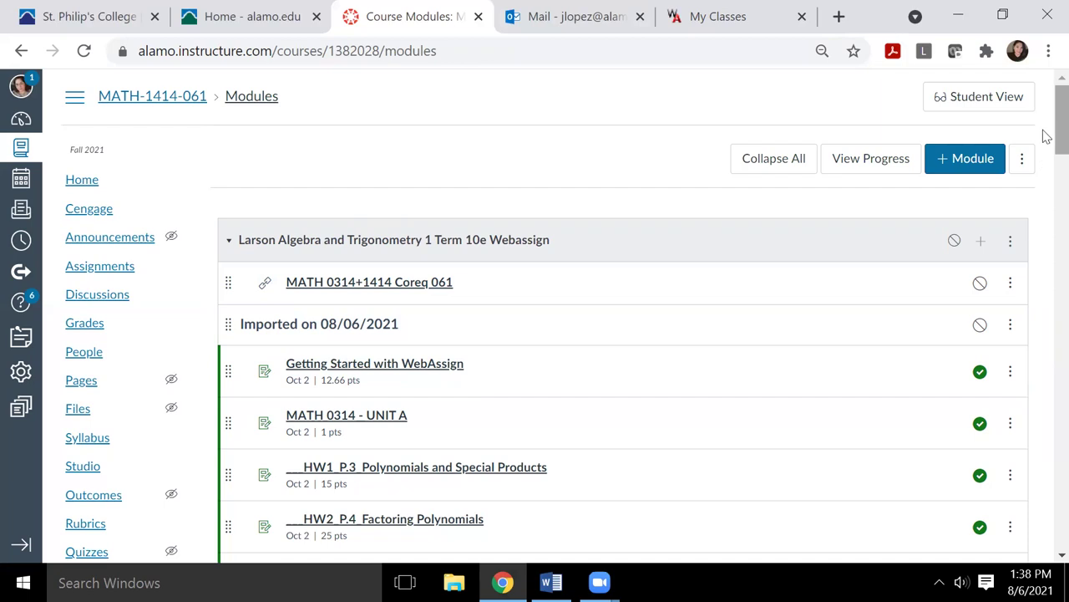
# Scroll the imported modules down to HW39, return to the top, and close Chrome.
pyautogui.scroll(-9, 1045, 443)
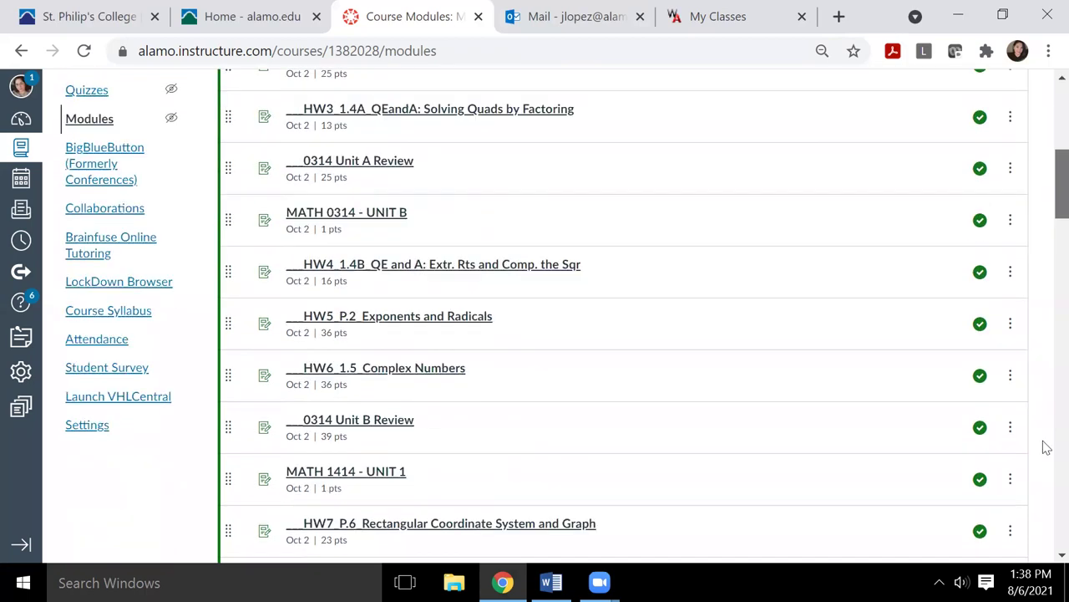
pyautogui.scroll(-4, 1046, 451)
pyautogui.scroll(-2, 1047, 464)
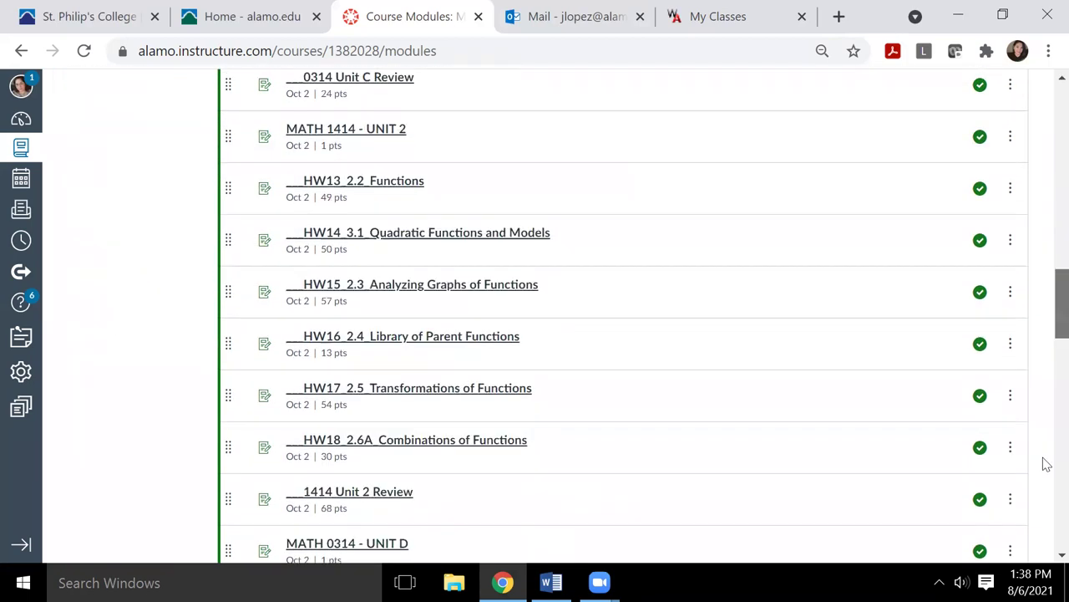
pyautogui.scroll(-10, 1047, 465)
pyautogui.scroll(-6, 1046, 487)
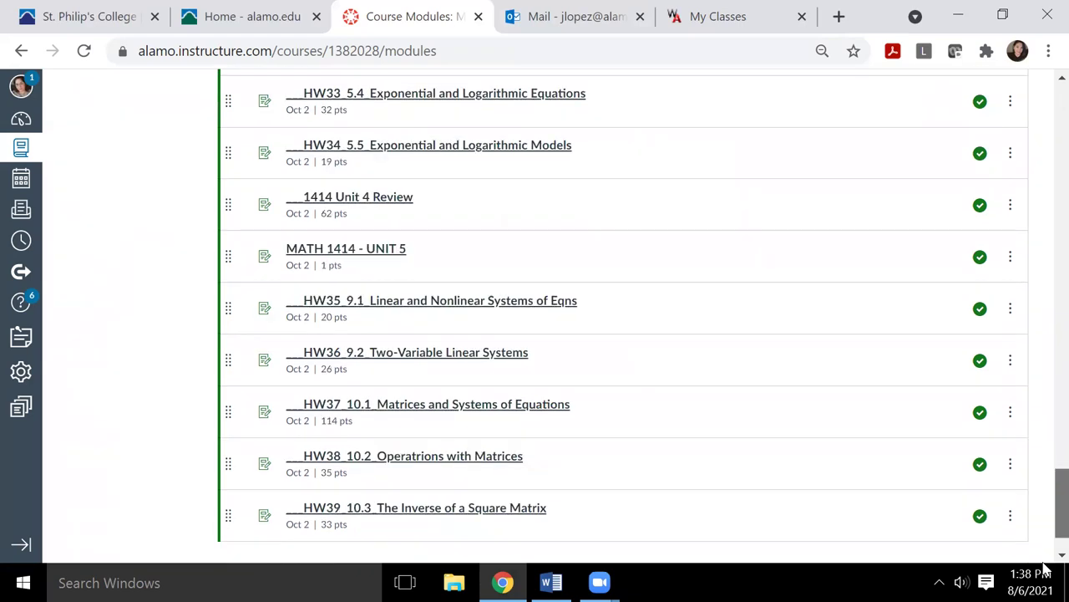
pyautogui.press('Home')
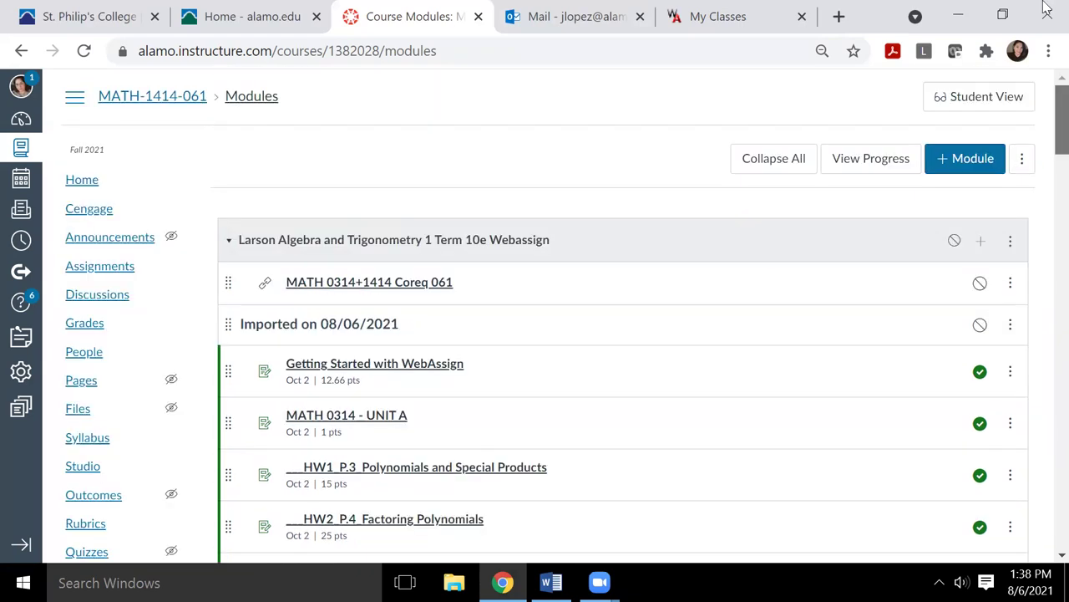
pyautogui.click(1047, 9)
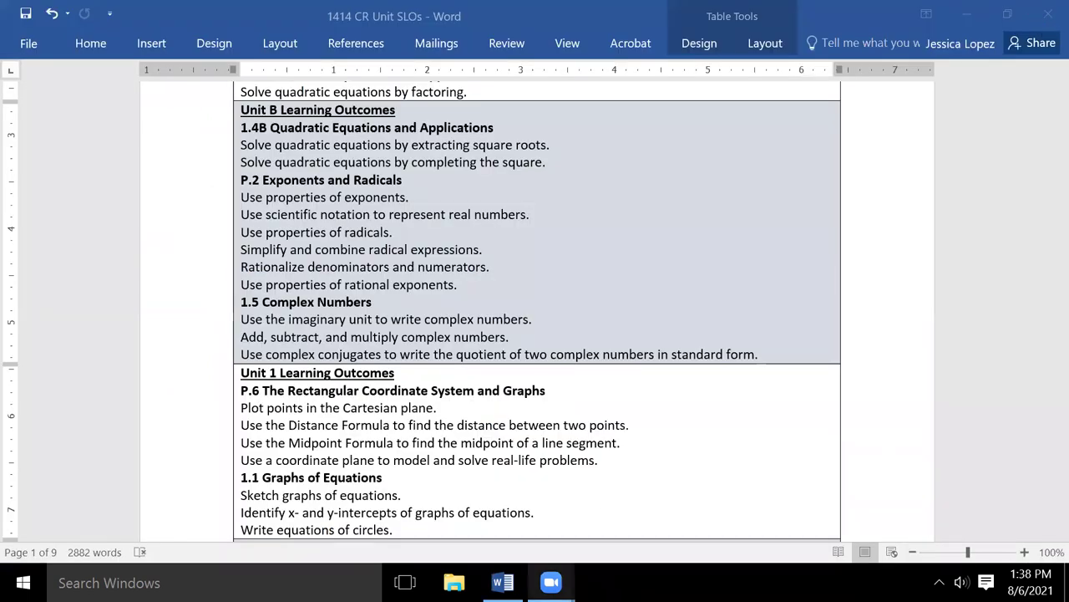
# Show the desktop and launch Google Chrome on the St. Philip's College homepage.
pyautogui.moveTo(552, 582)
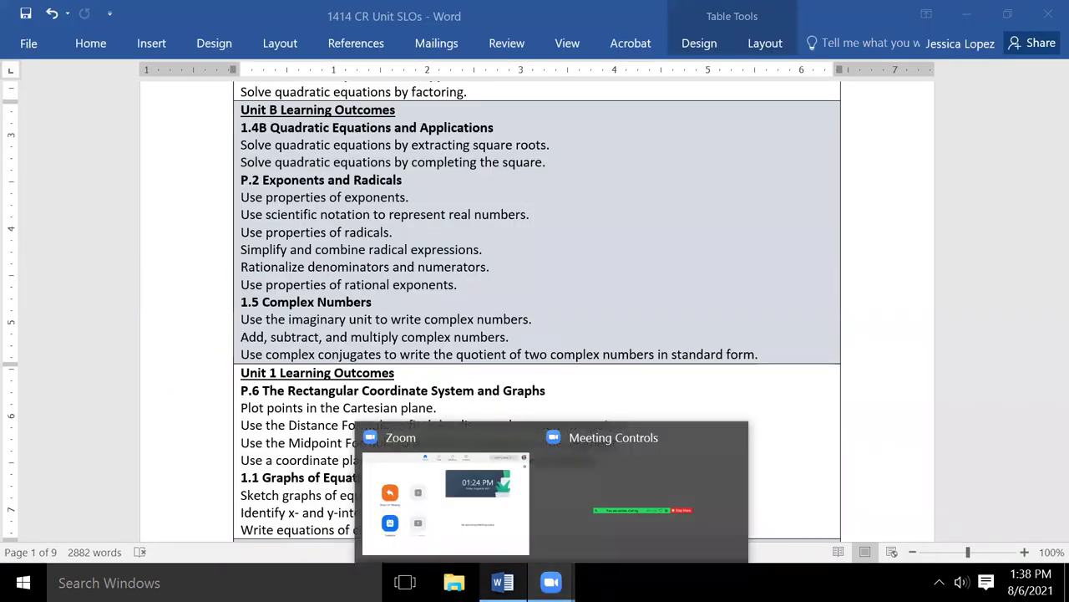
pyautogui.press('super+d')
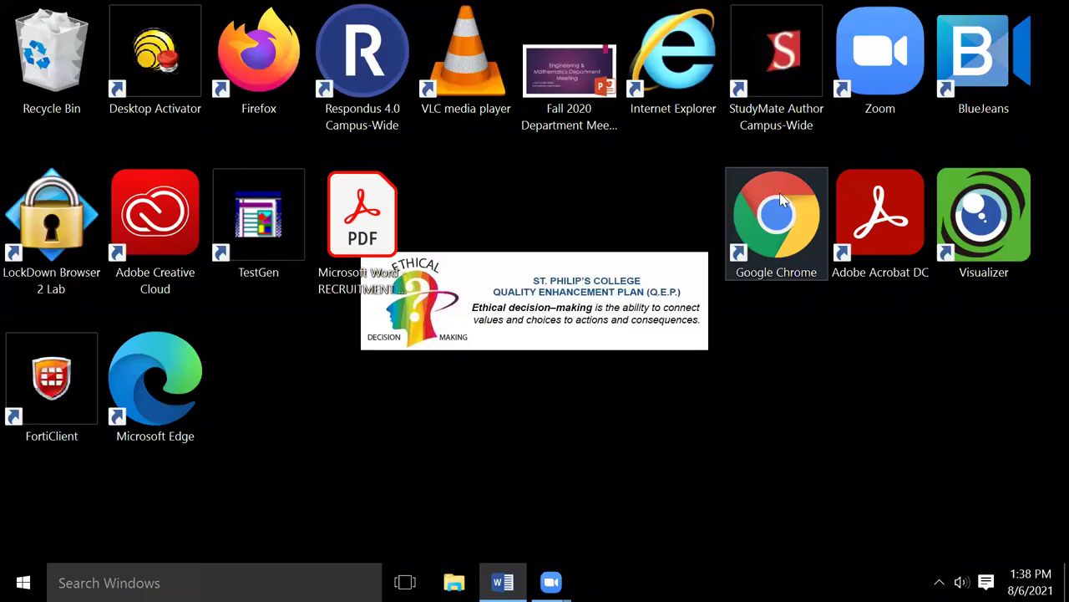
pyautogui.click(783, 199)
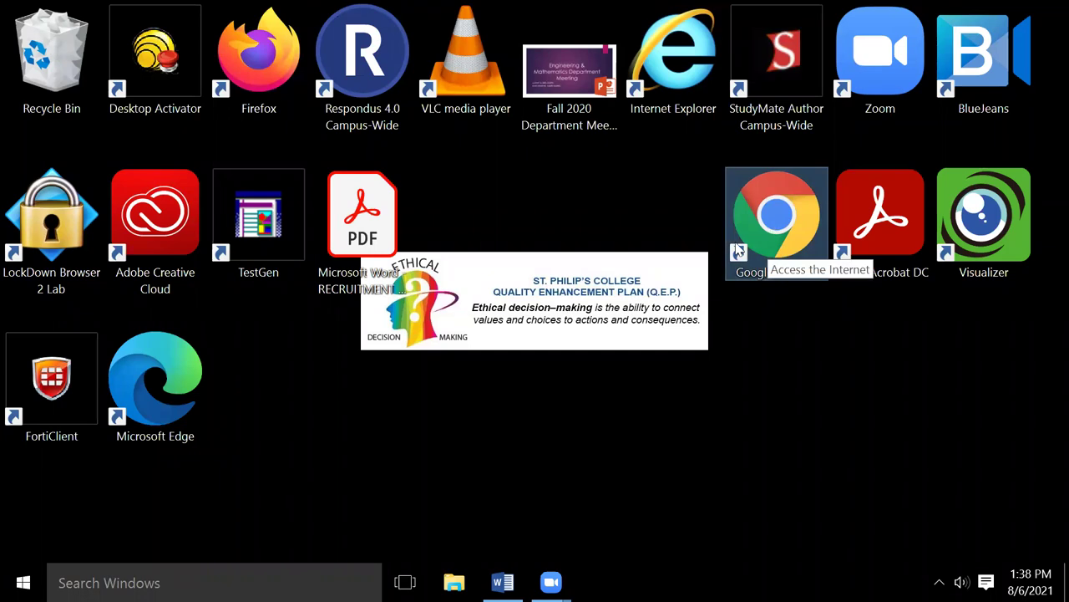
pyautogui.doubleClick(766, 202)
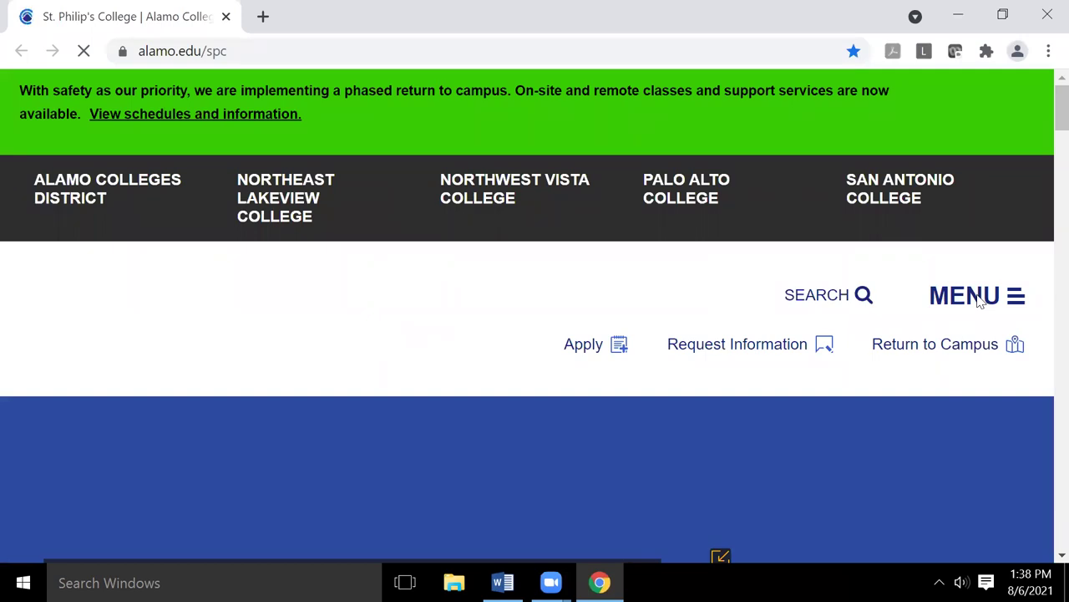
# Open the ACES Login page from the site menu and choose a saved username.
pyautogui.click(954, 308)
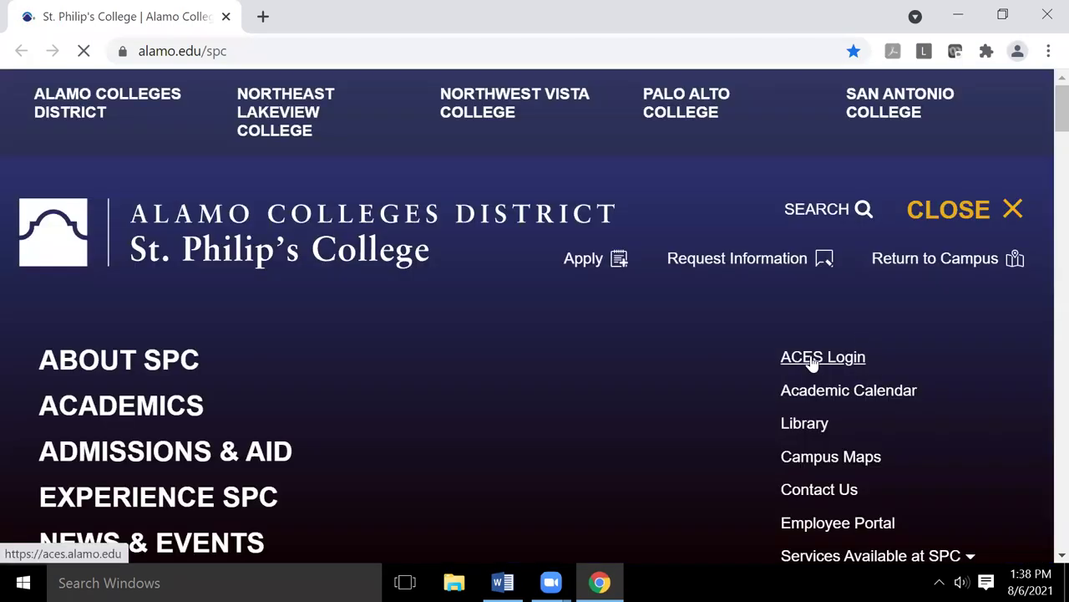
pyautogui.click(811, 359)
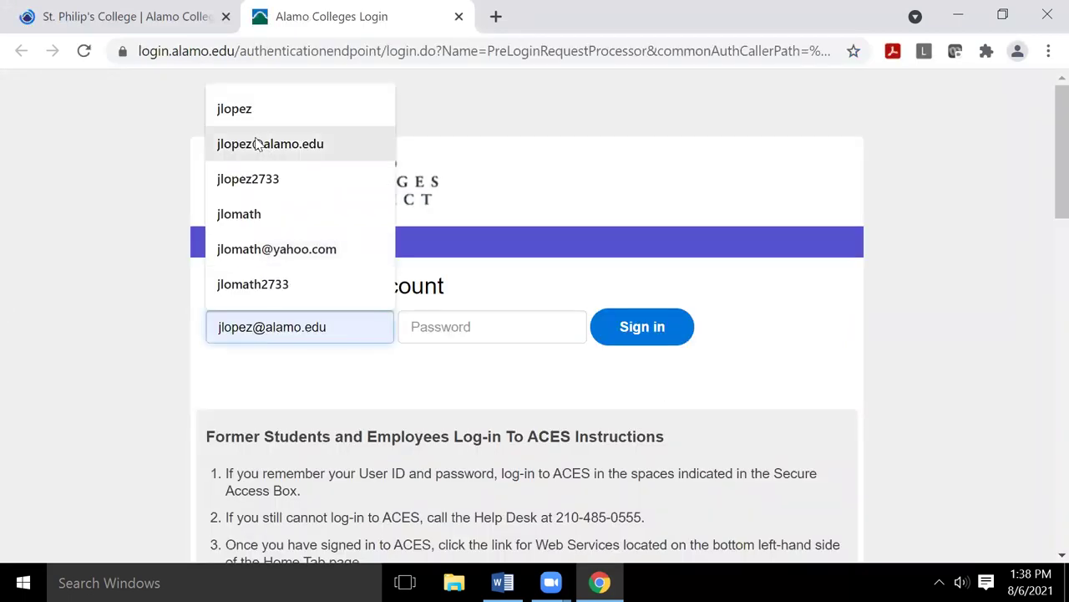
pyautogui.press('Up')
pyautogui.press('Return')
# Correct the username, enter the account password, and submit the sign-in form.
pyautogui.click(439, 321)
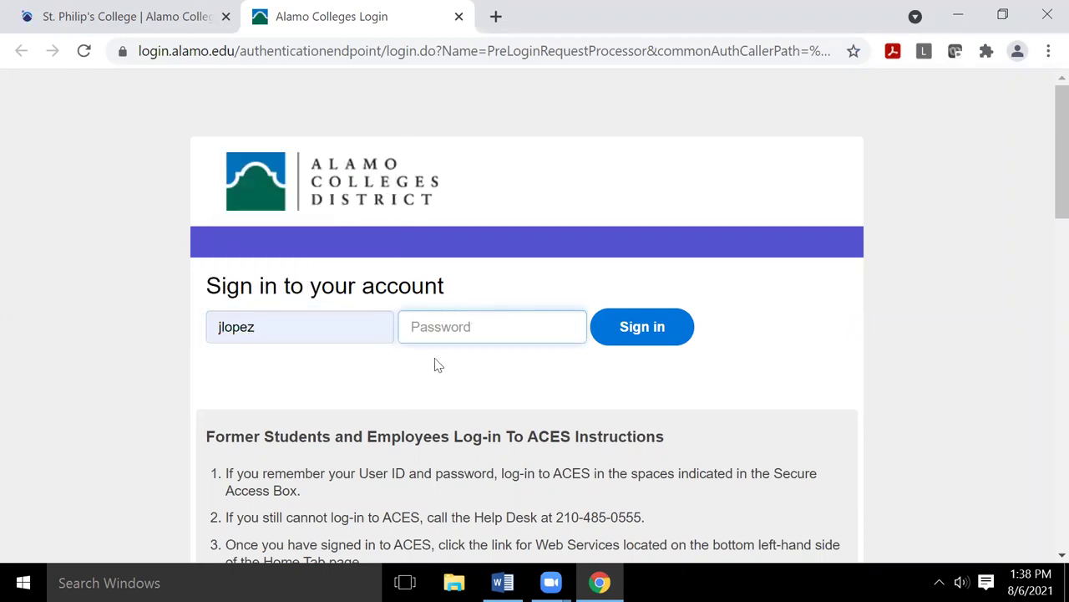
pyautogui.click(422, 373)
pyautogui.click(358, 322)
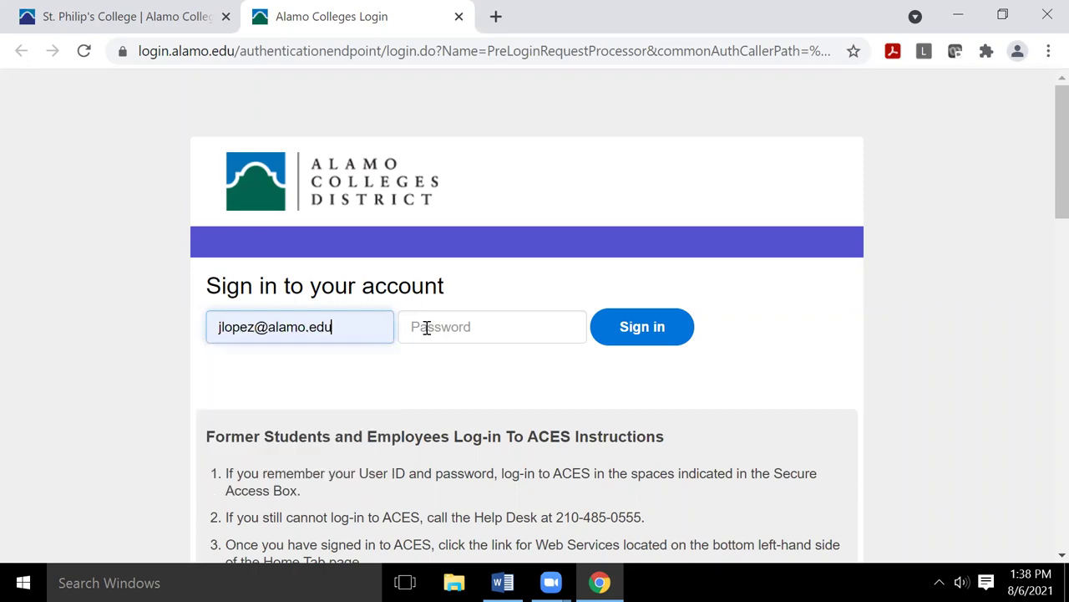
pyautogui.moveTo(341, 322); pyautogui.dragTo(223, 327)
pyautogui.write('lo')
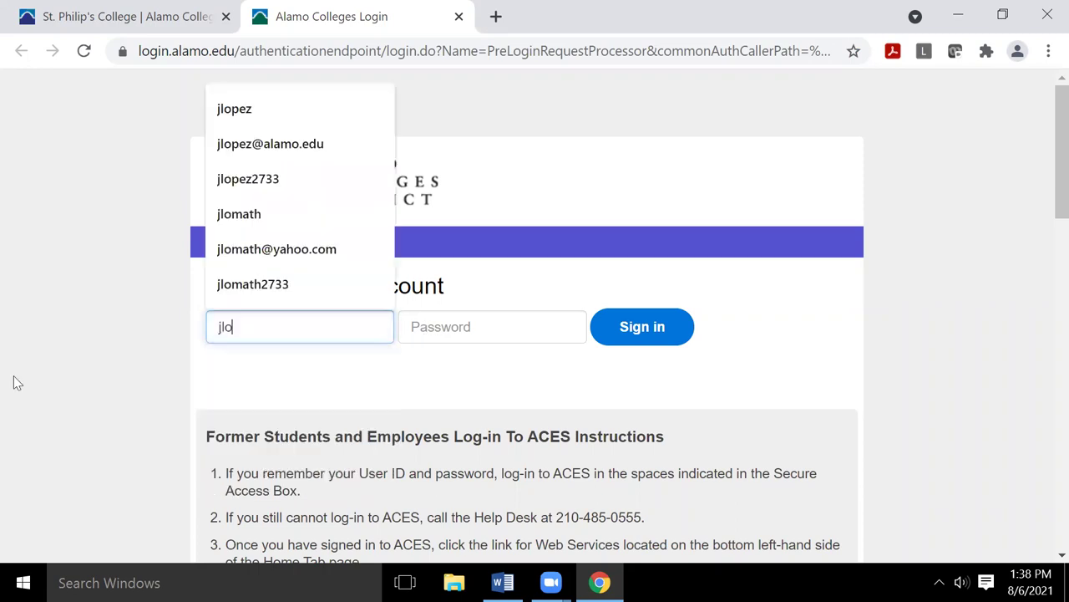
pyautogui.write('pez')
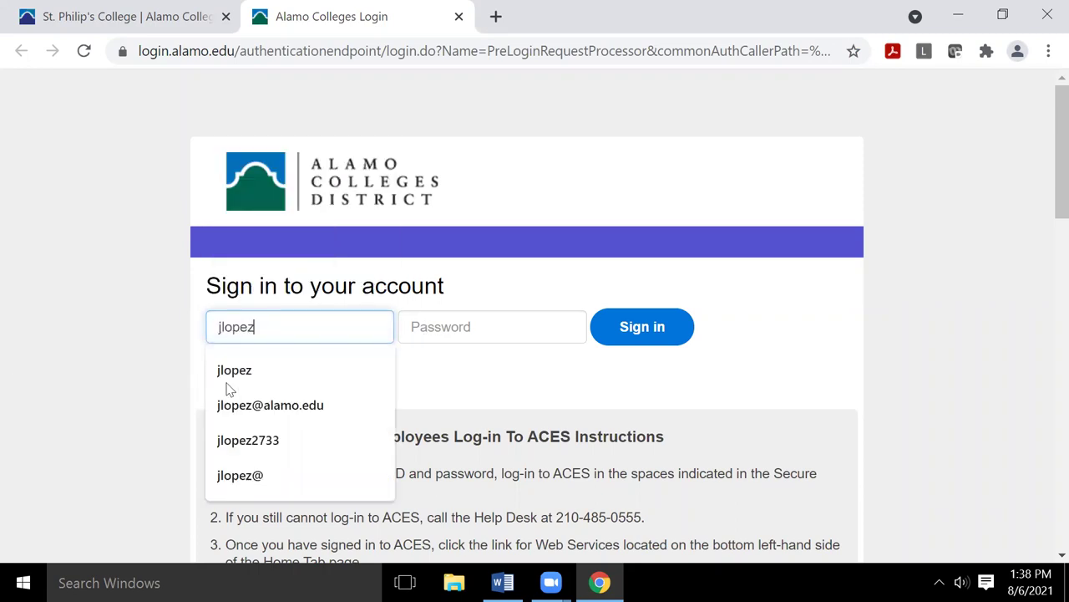
pyautogui.press('Escape')
pyautogui.click(461, 316)
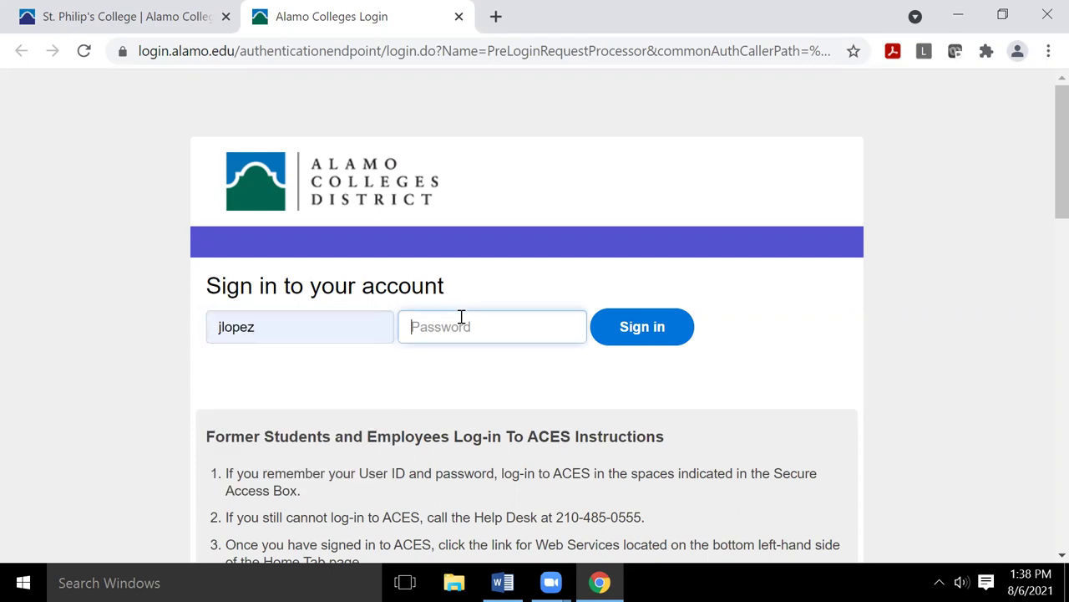
pyautogui.write('•••••••••')
pyautogui.press('Return')
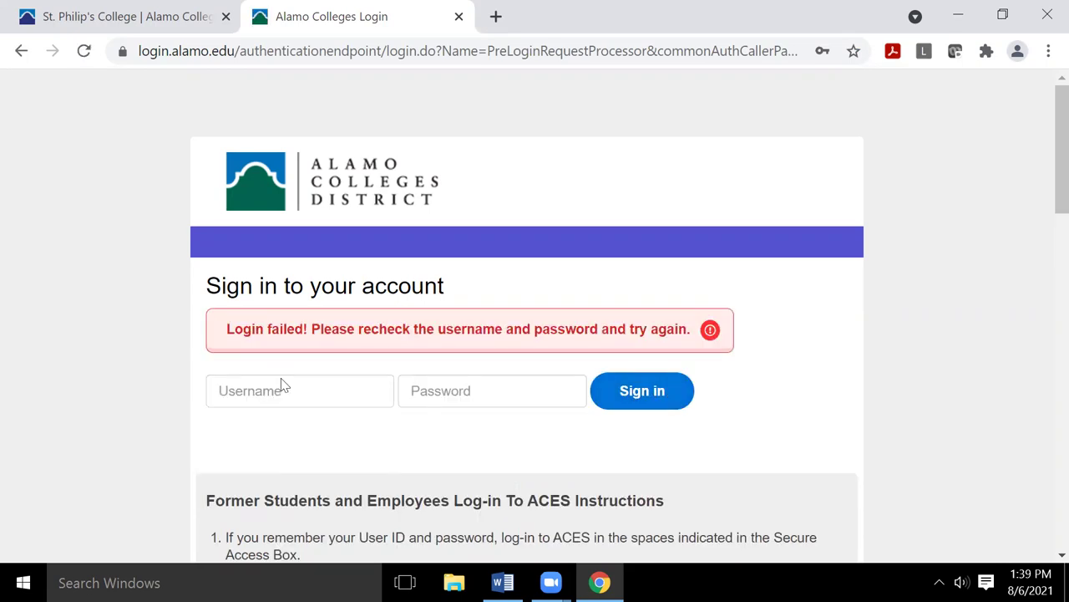
# Refill the username from the saved suggestions and start typing the account password again.
pyautogui.click(282, 386)
pyautogui.write('jlop')
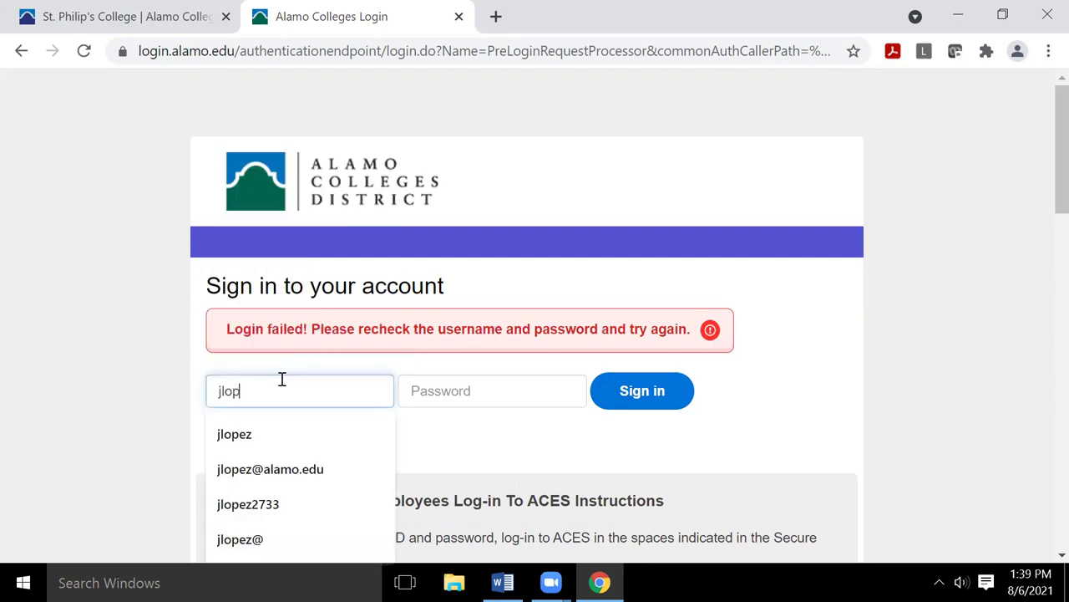
pyautogui.press('Down')
pyautogui.press('Down')
pyautogui.press('Up')
pyautogui.press('Return')
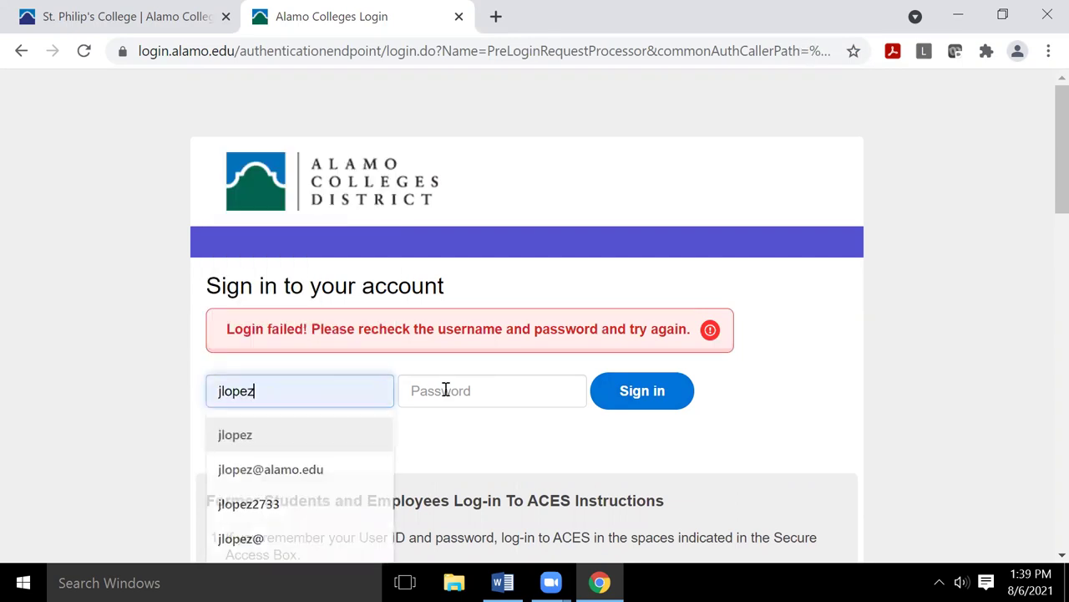
pyautogui.click(445, 390)
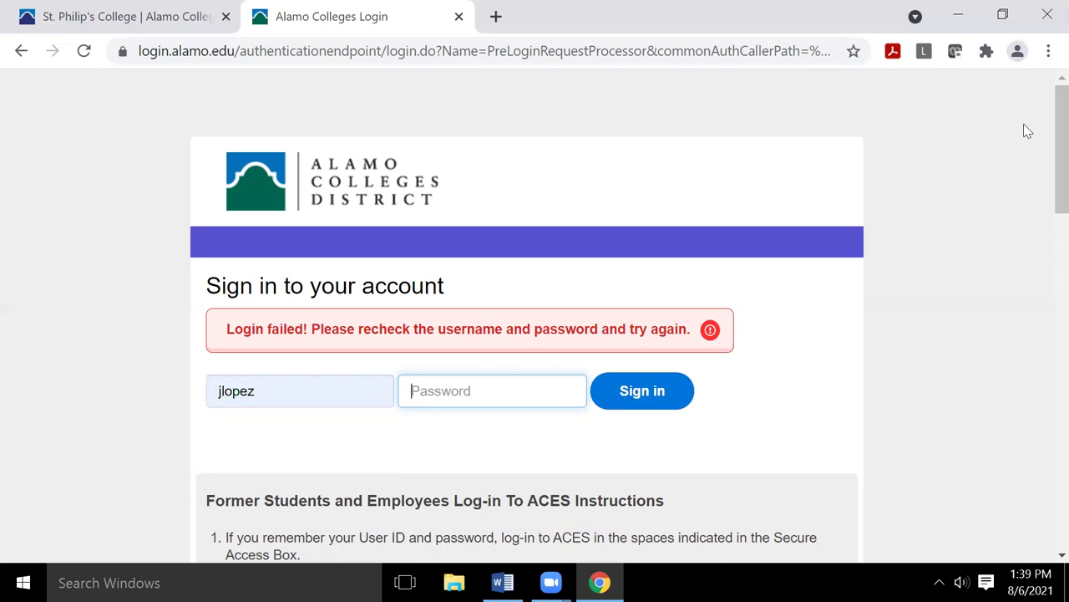
pyautogui.write('**')
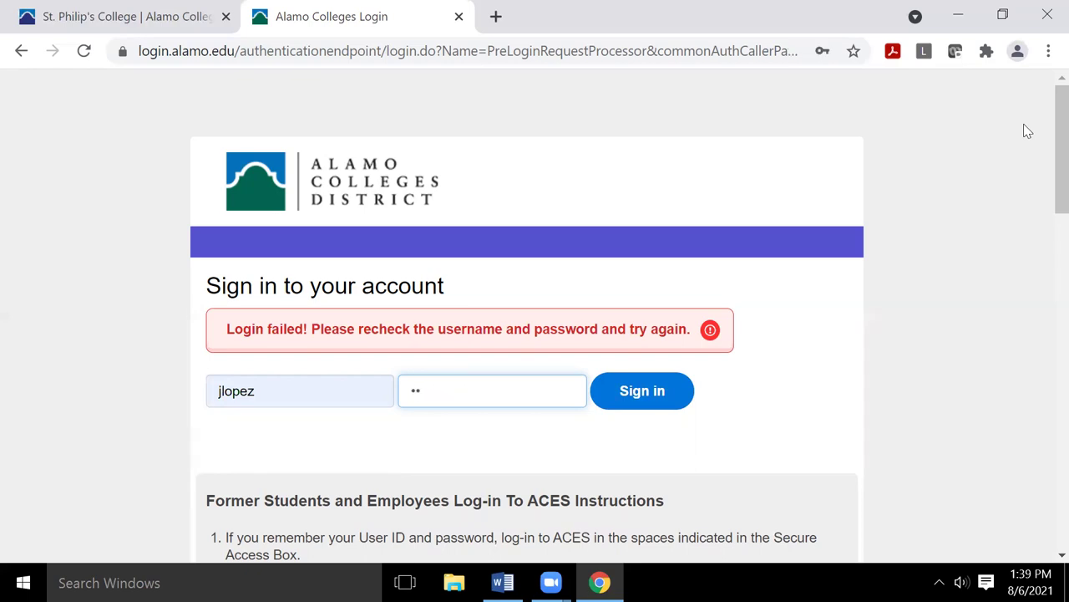